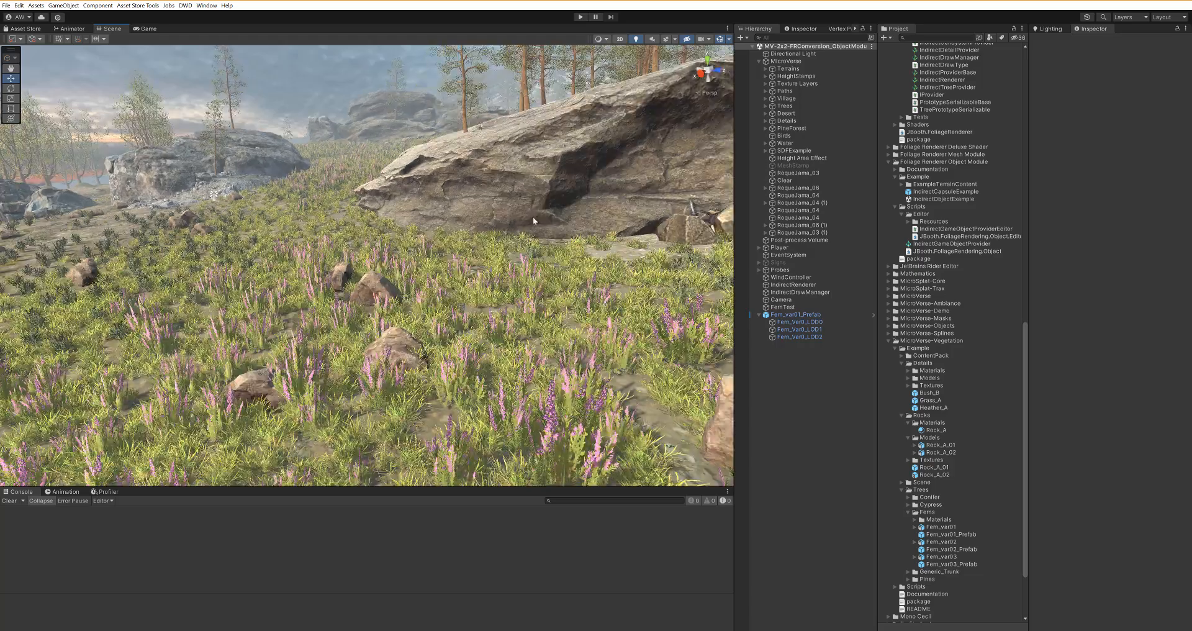
Step: Pan toward the rocks and select RoqueJama_03 to show its Mesh Source and detail provider components
middle_drag(441, 243, 288, 498)
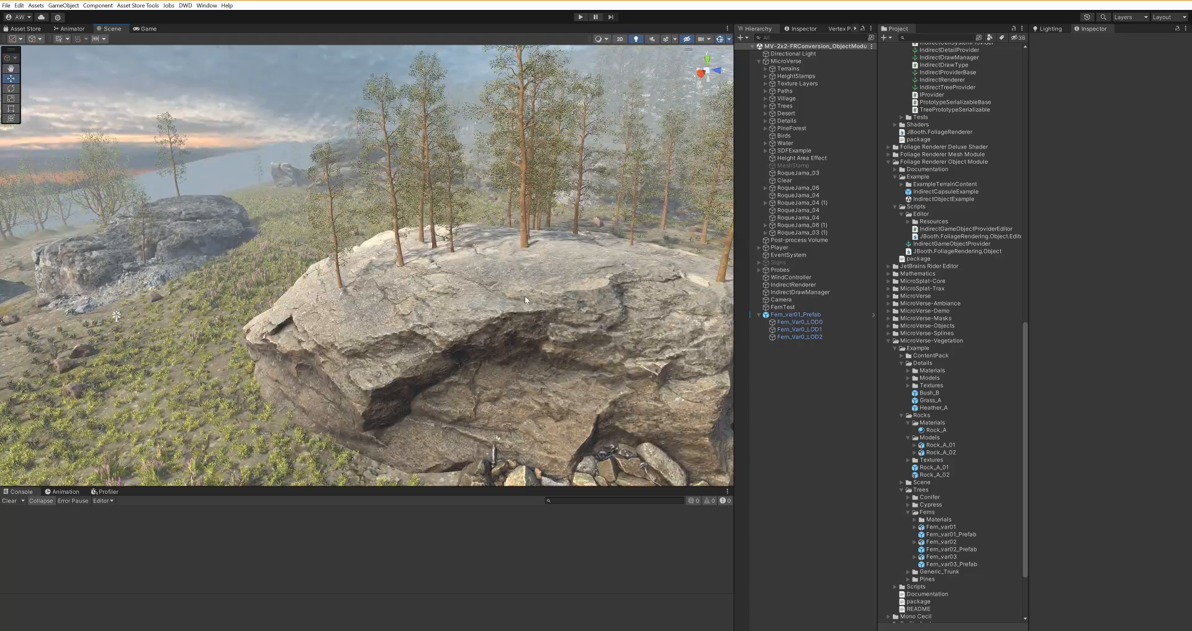
click(428, 367)
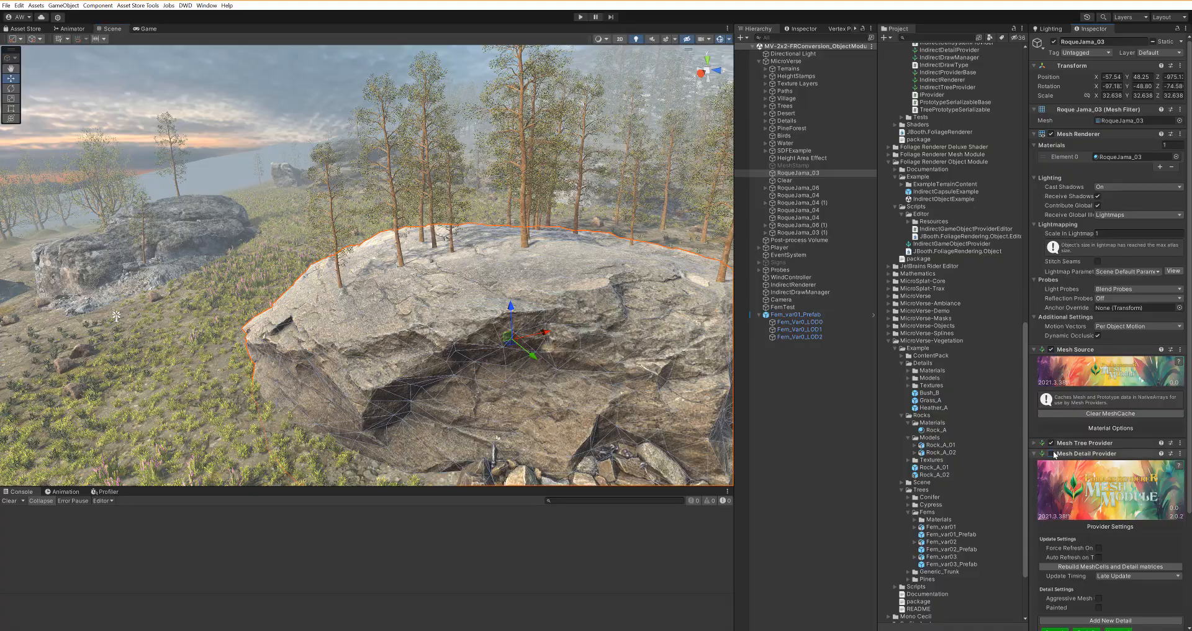
Step: Pan over the grassy rock top and select Fern_var01_Prefab in the Ferns folder
middle_drag(488, 428, 414, 342)
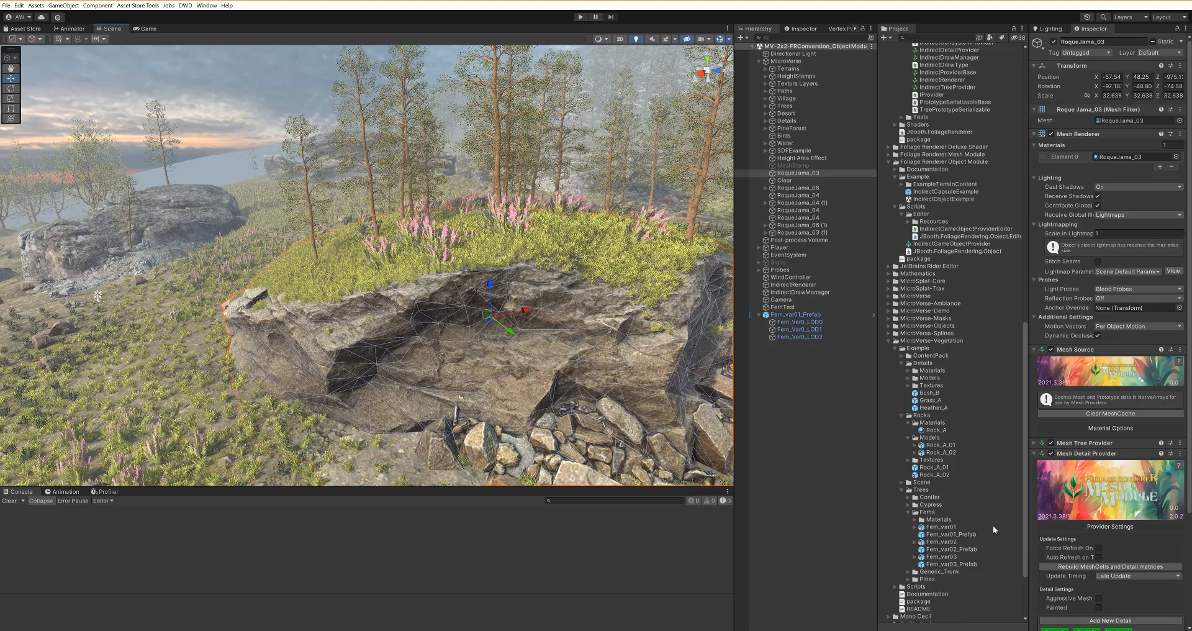
click(957, 534)
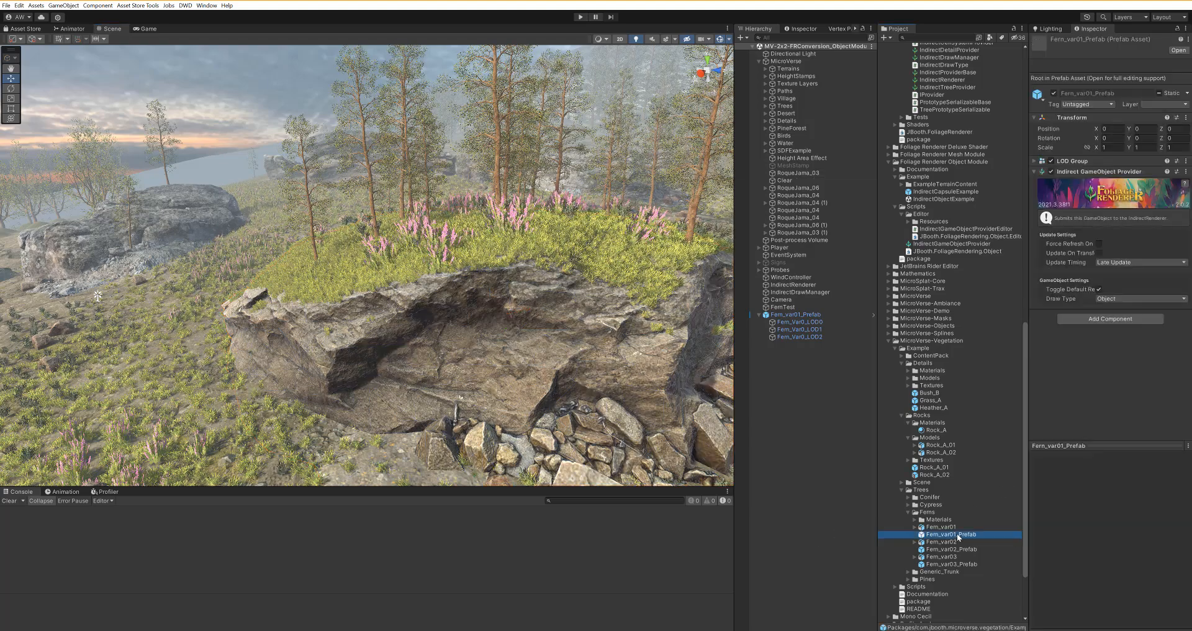
Step: Frame the fern instance, disable its Indirect GameObject Provider, and set Rotation X to 0
double_click(794, 314)
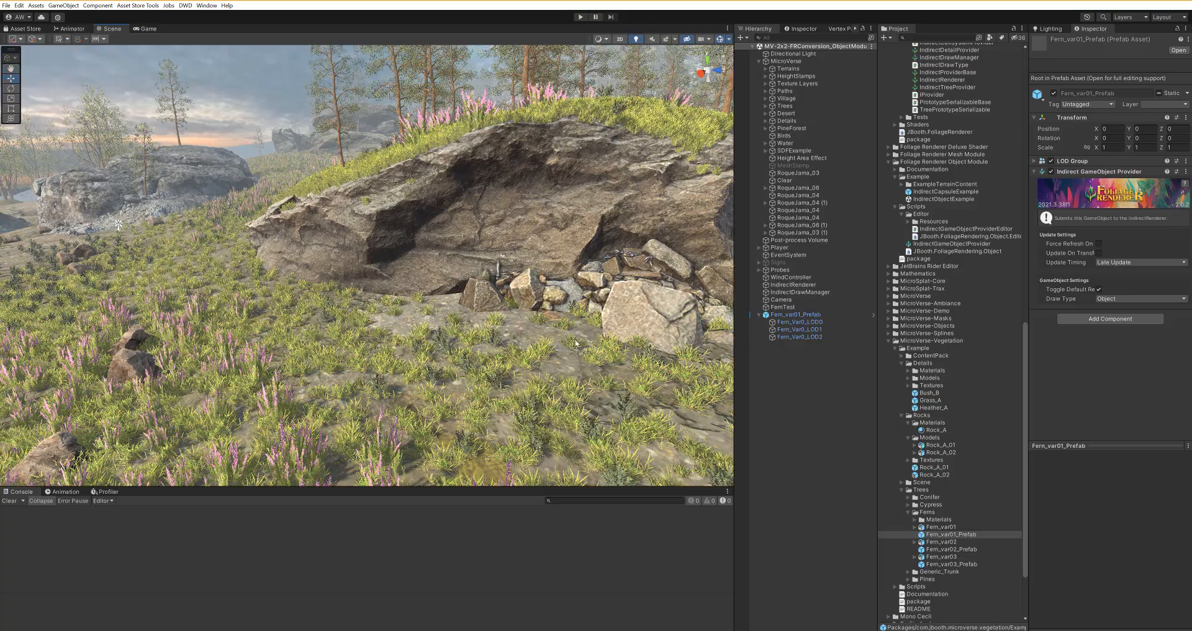
key(f)
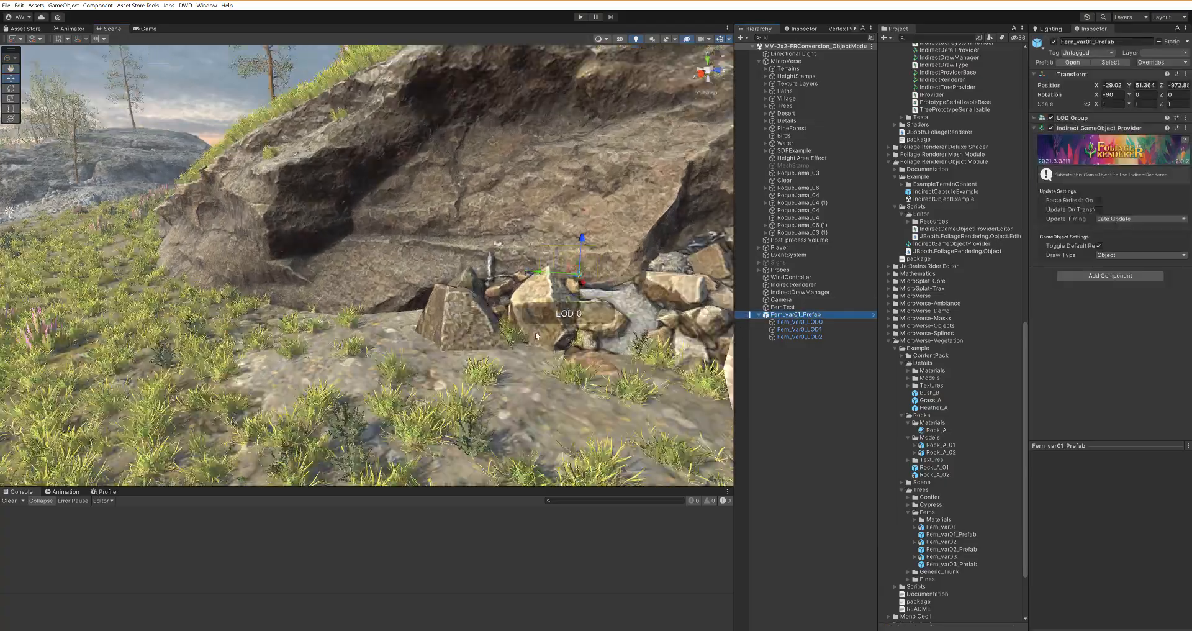
alt+drag(401, 315, 514, 312)
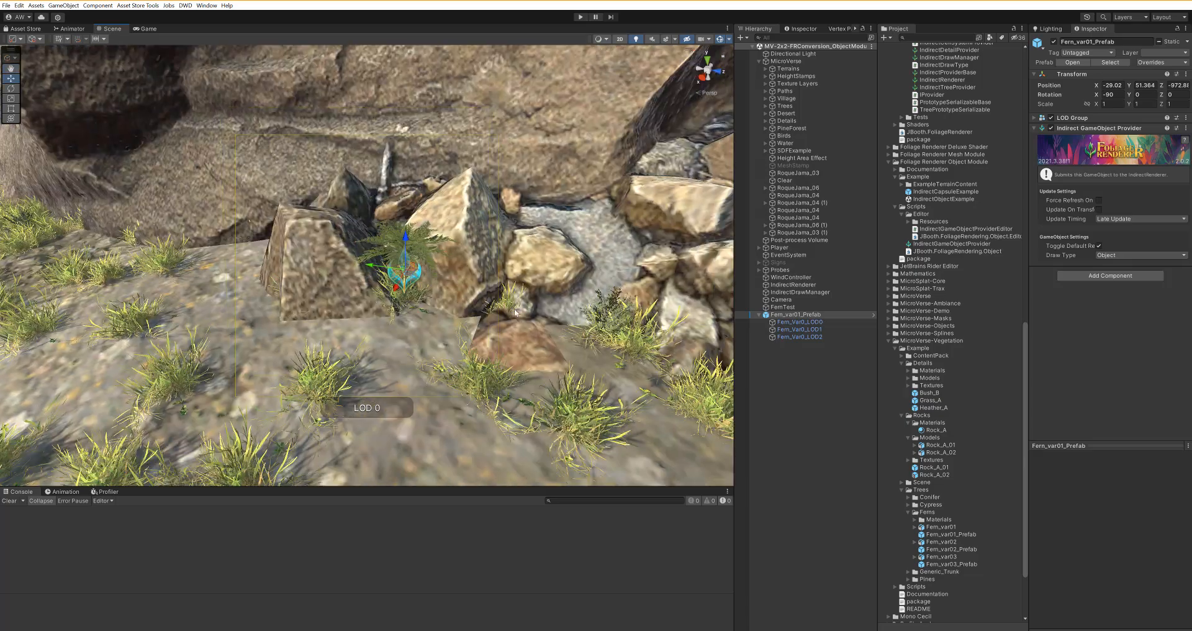
click(1049, 128)
alt+drag(456, 227, 829, 233)
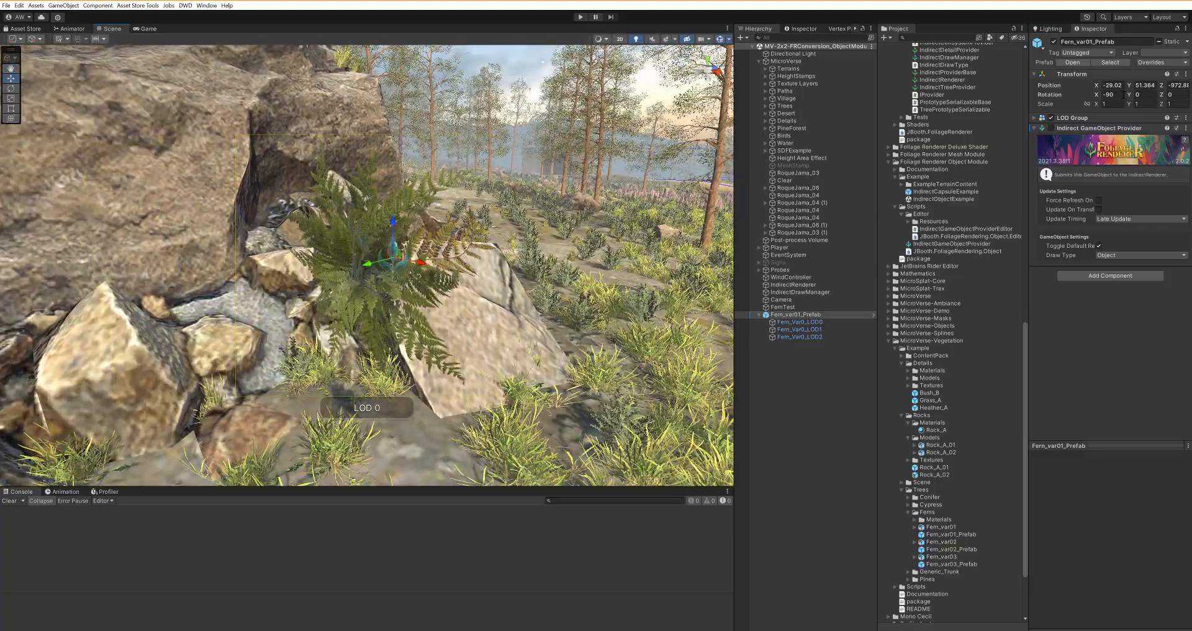
text(0)
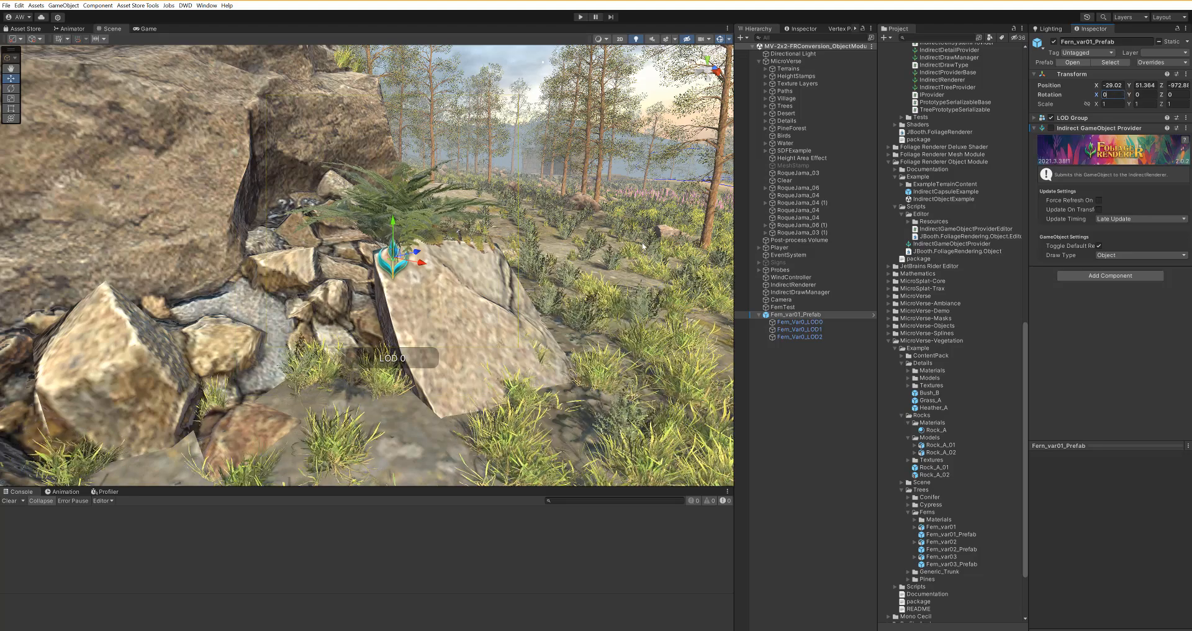
text(f)
Step: Inspect the fern's Fern_Var0_LOD0 and LOD1 mesh children
click(799, 322)
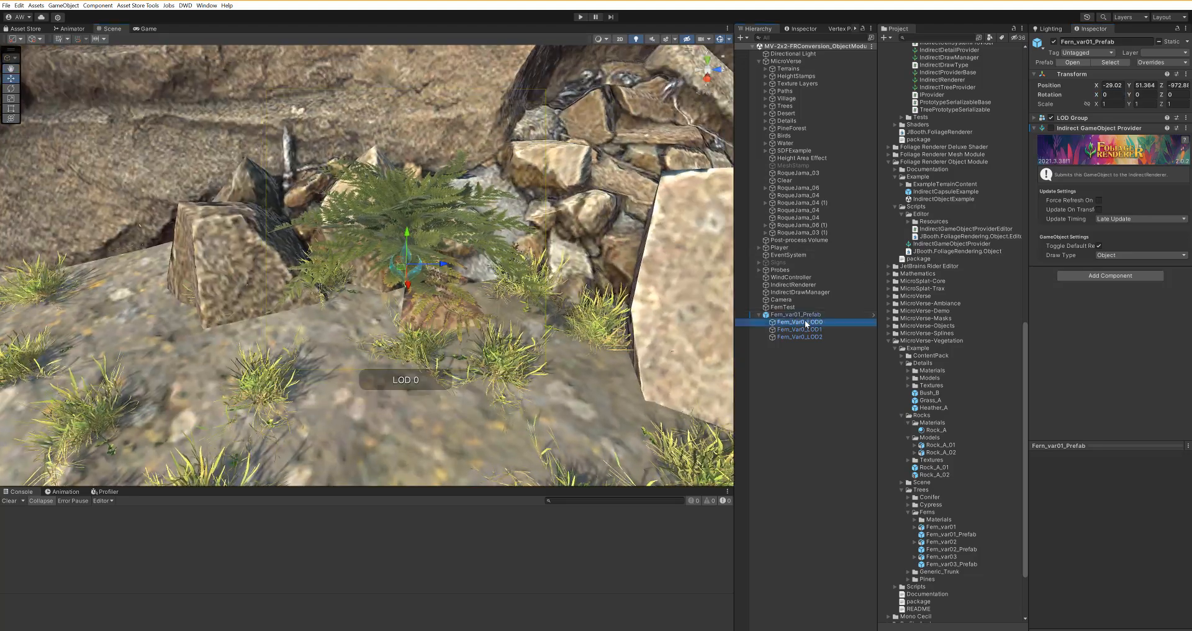
click(801, 329)
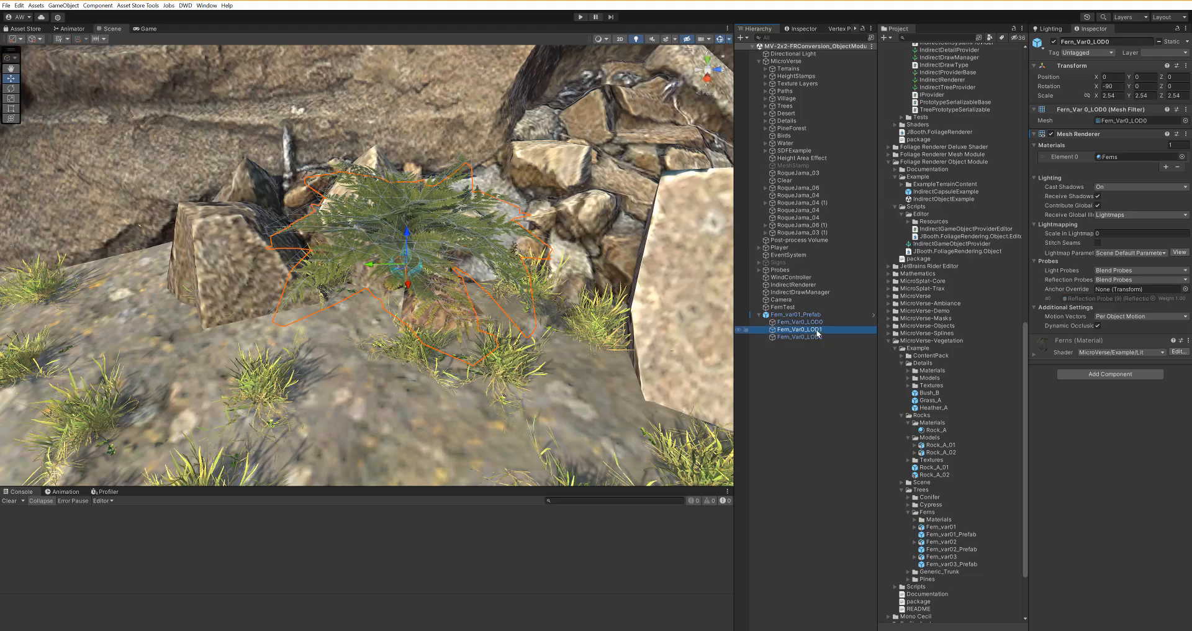
alt+drag(484, 298, 422, 310)
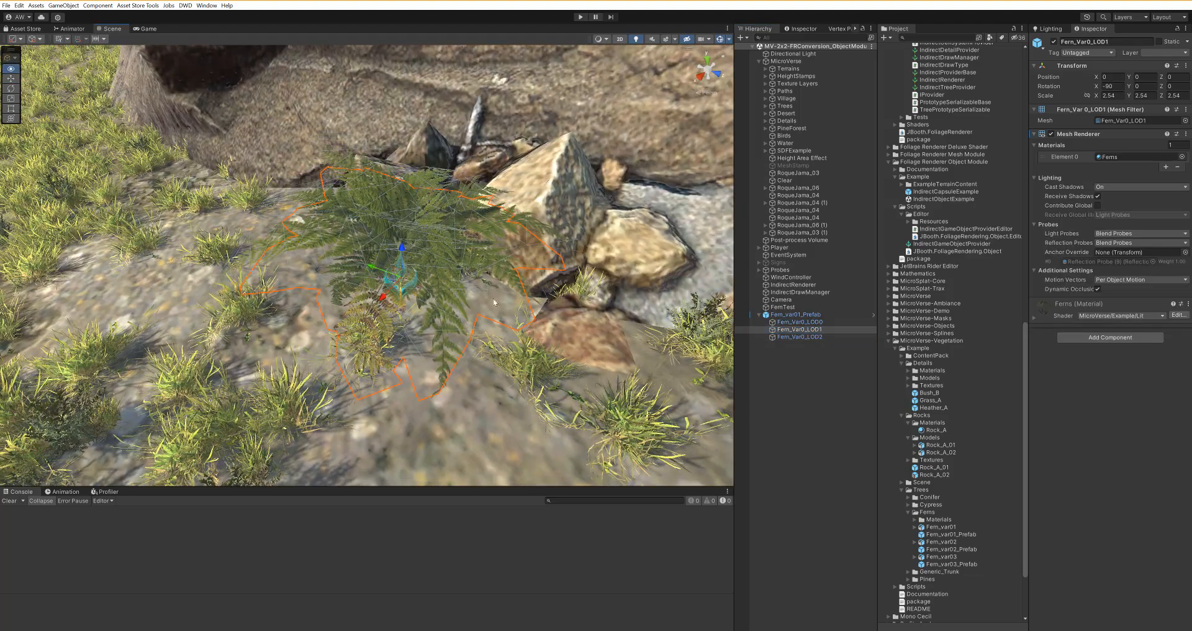
Step: Re-enable Indirect GameObject Provider on the fern prefab, then check LOD0's Ferns material renderer
click(795, 314)
click(1051, 127)
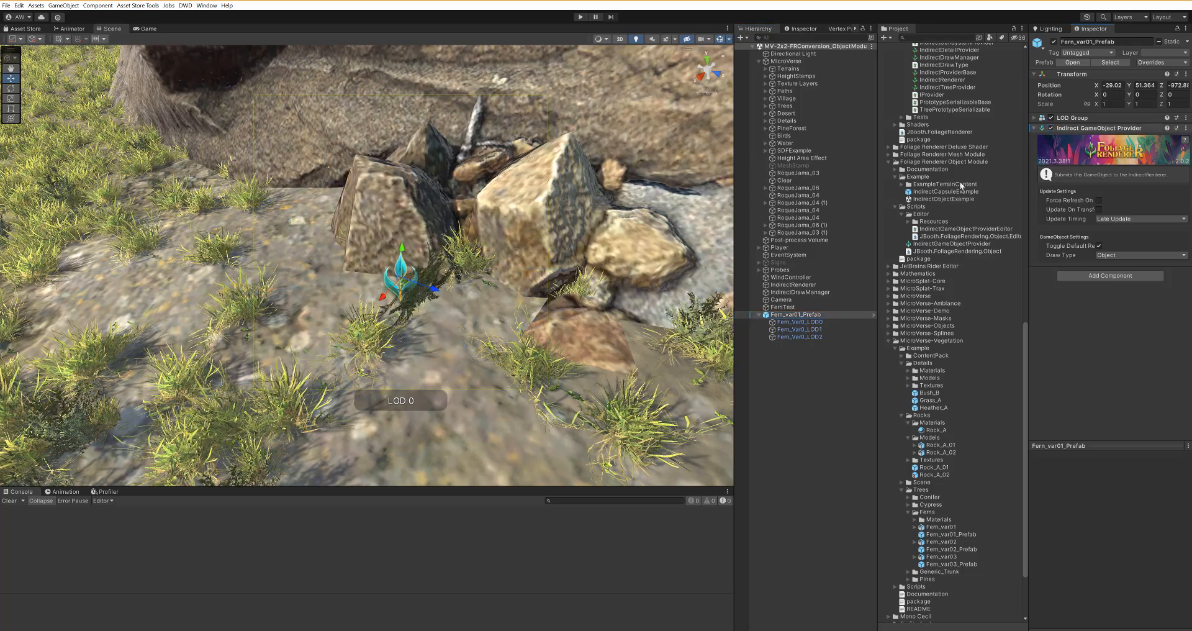
mouse_move(447, 236)
alt+mouse_down()
mouse_move(472, 189)
mouse_move(553, 212)
mouse_move(465, 247)
alt+mouse_up()
scroll(479, 273, up, 4)
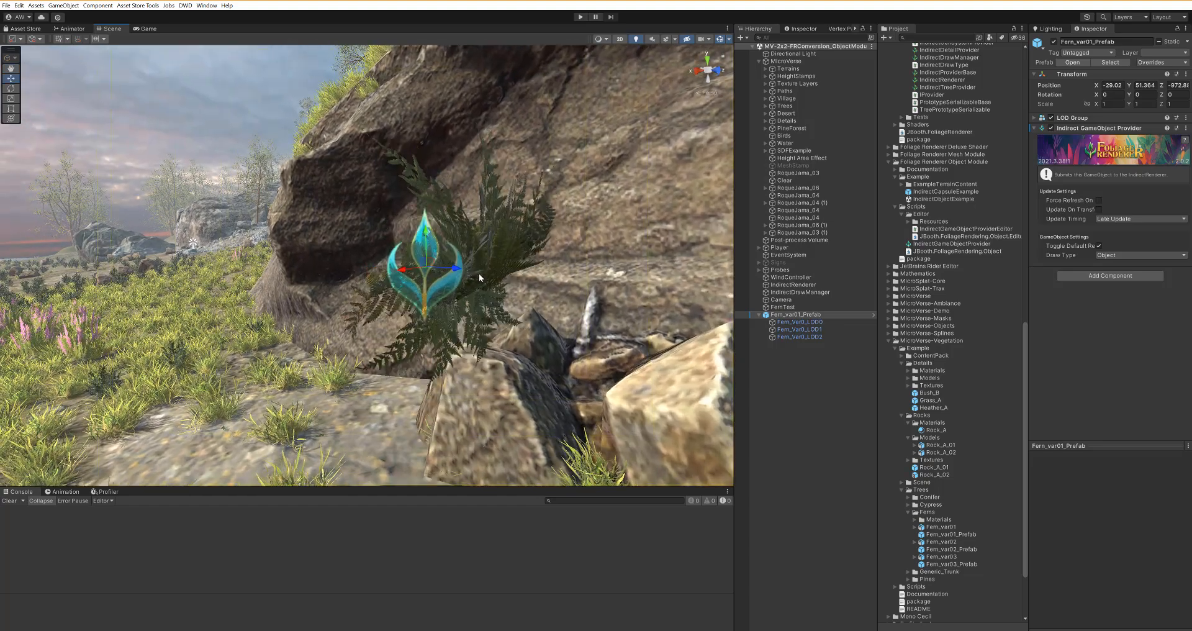
scroll(479, 273, down, 4)
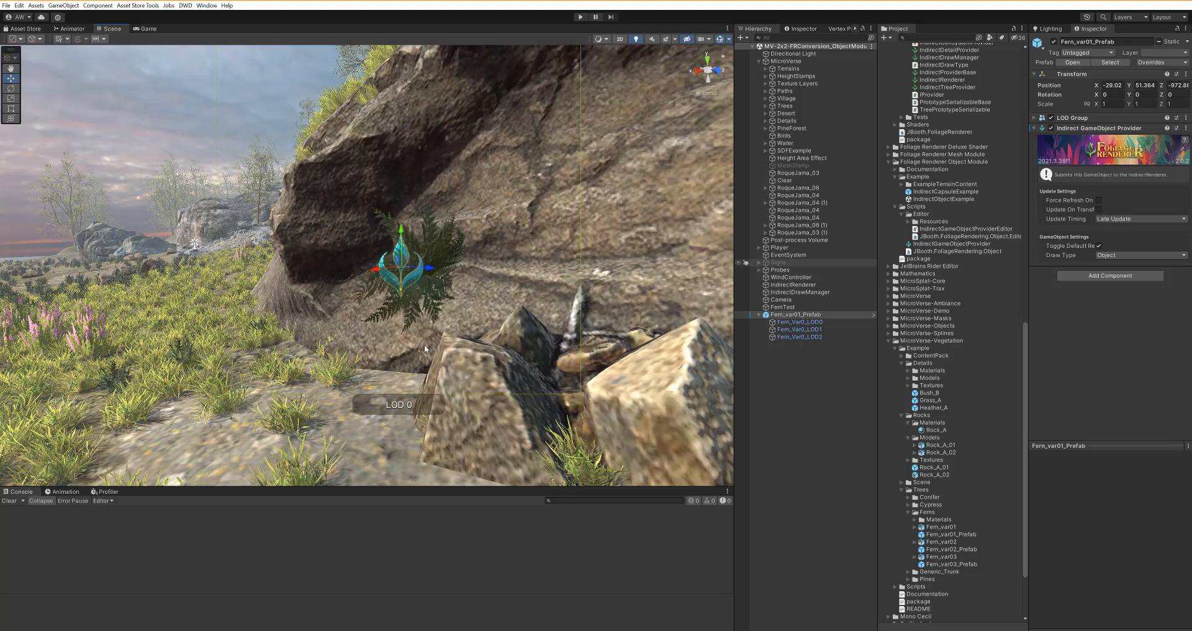
click(804, 322)
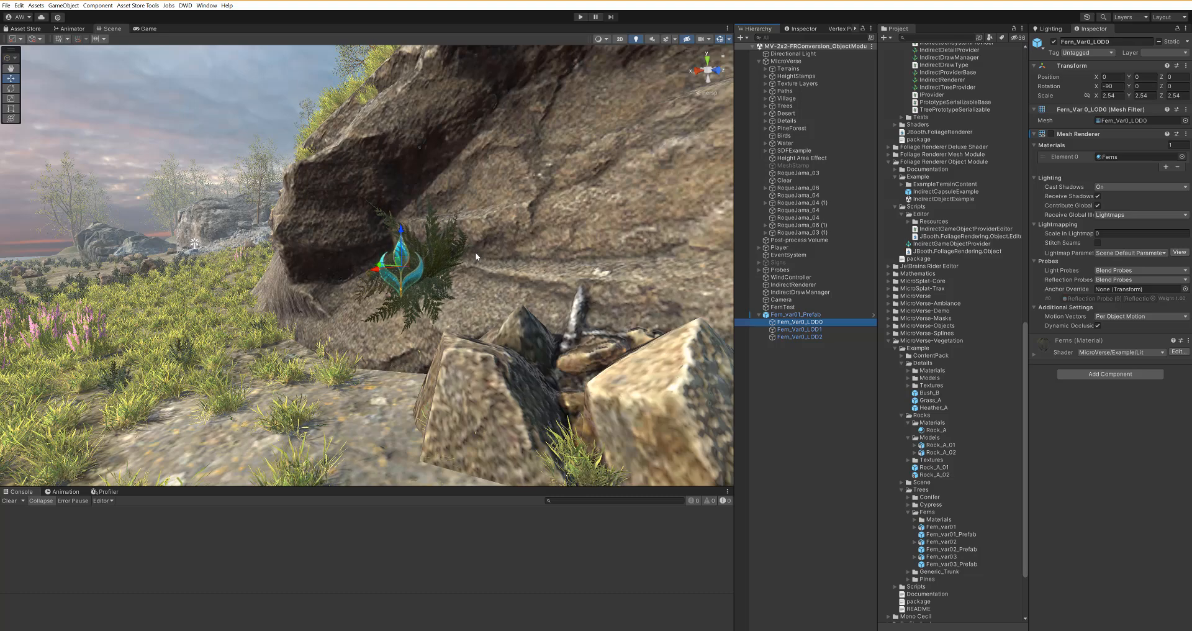
alt+drag(474, 262, 506, 282)
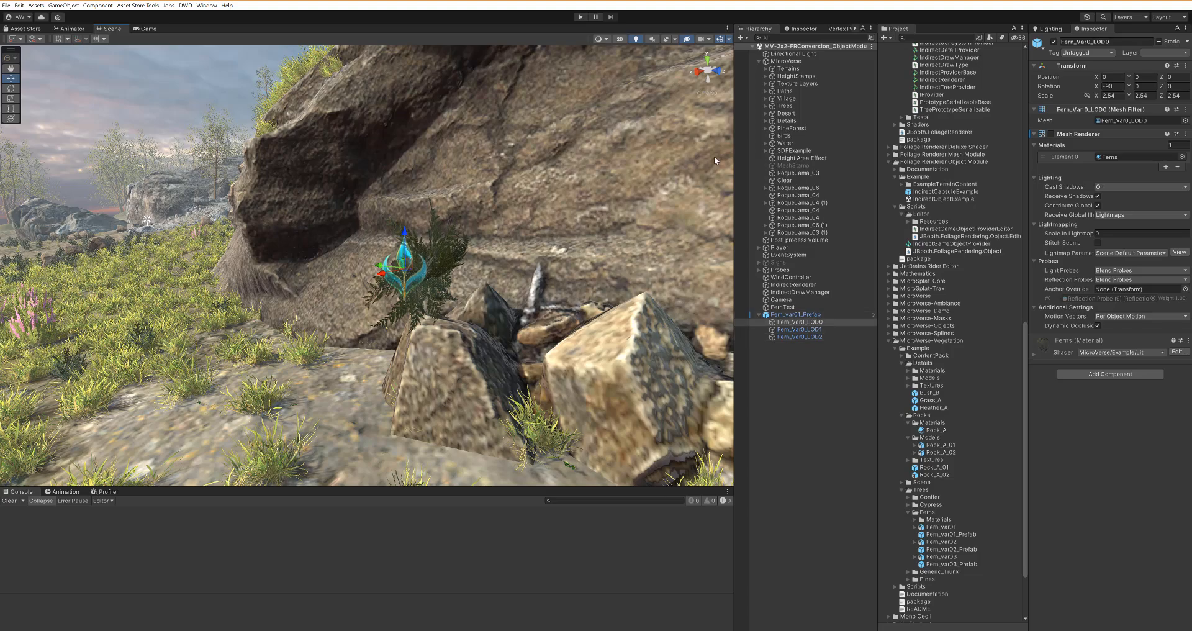
alt+drag(355, 214, 246, 280)
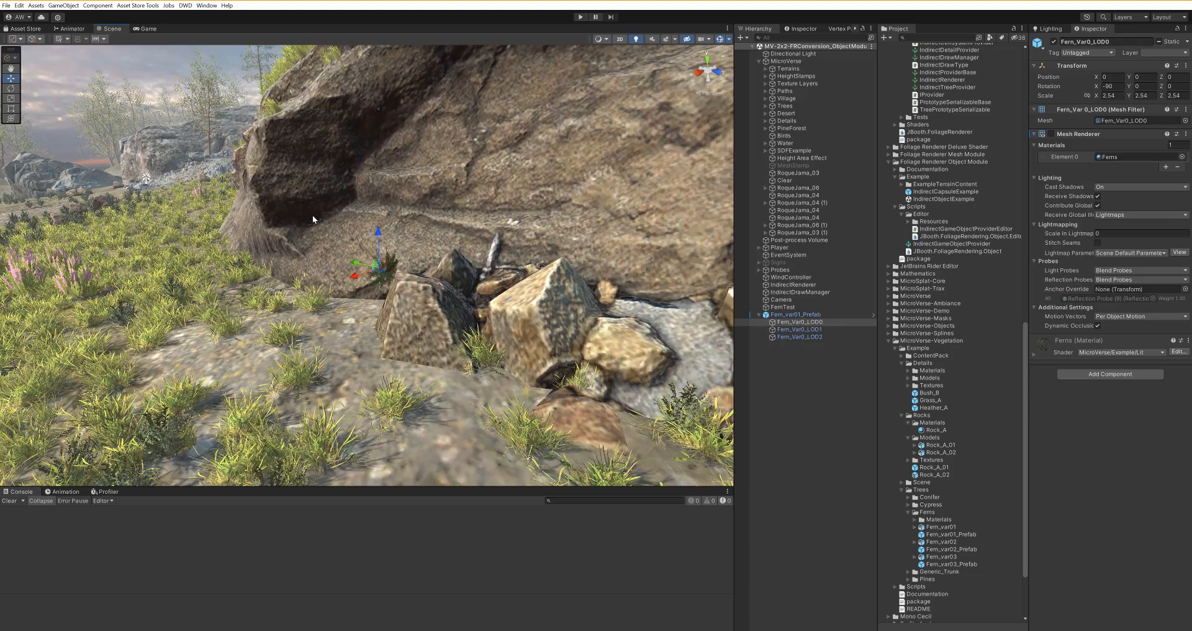
scroll(407, 282, up, 5)
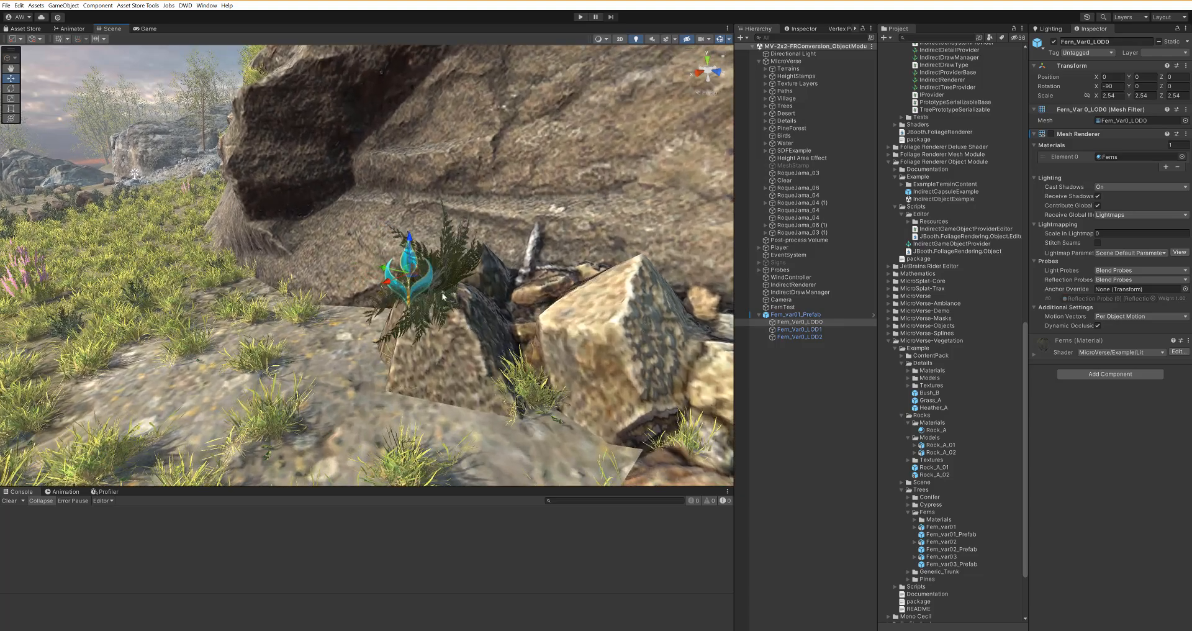
middle_drag(528, 384, 498, 350)
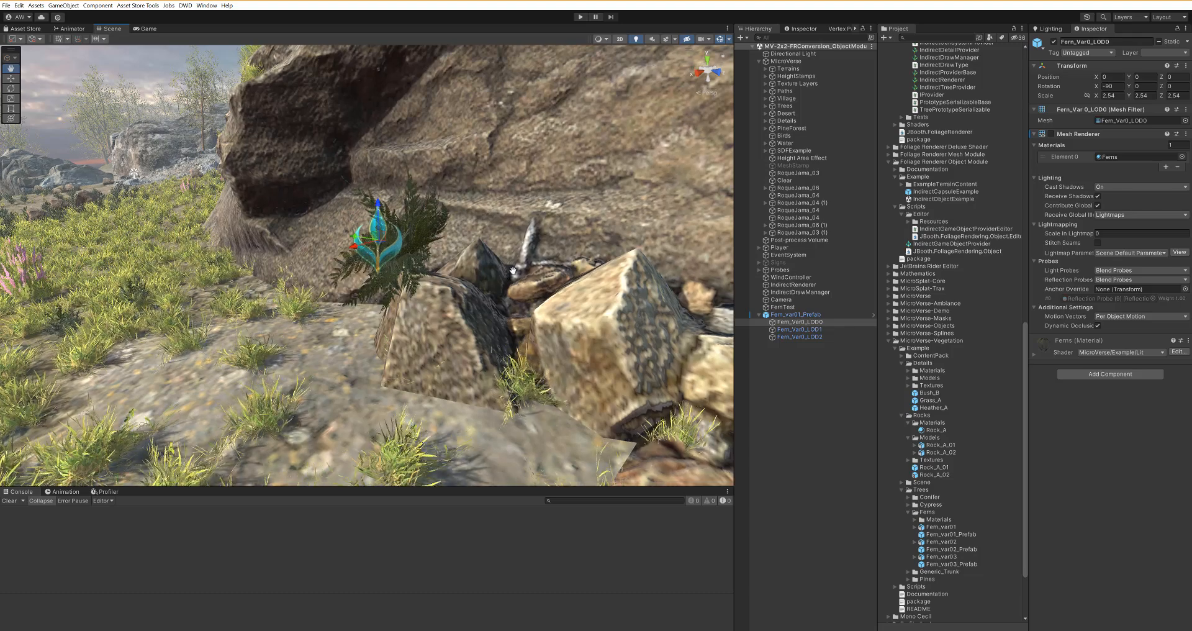
click(807, 329)
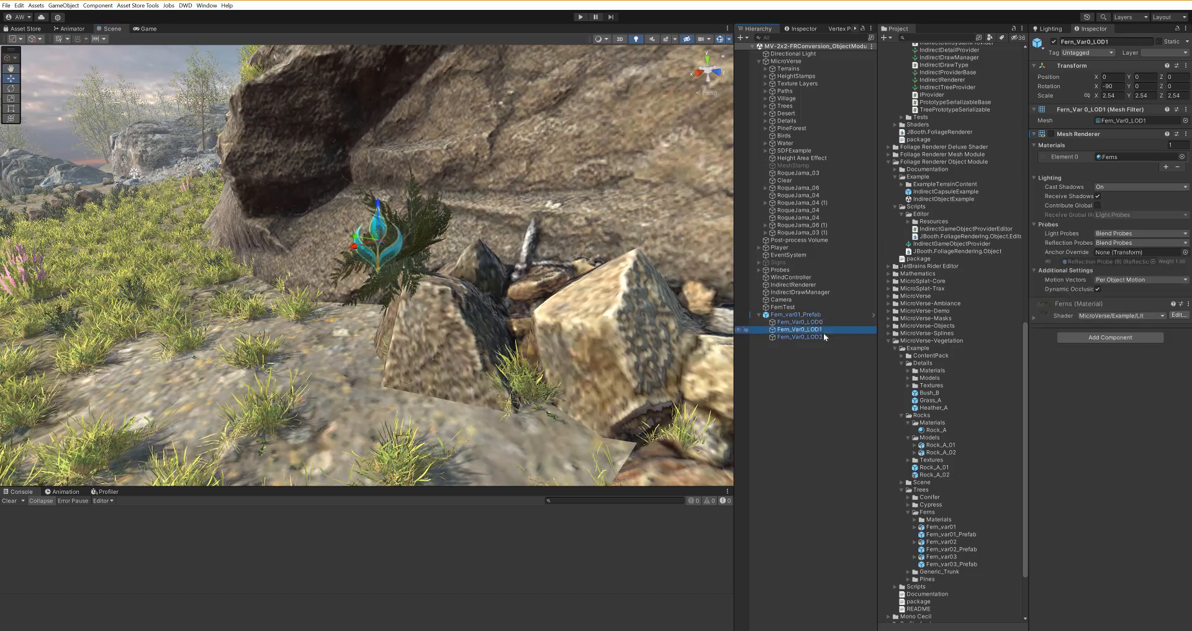
click(807, 336)
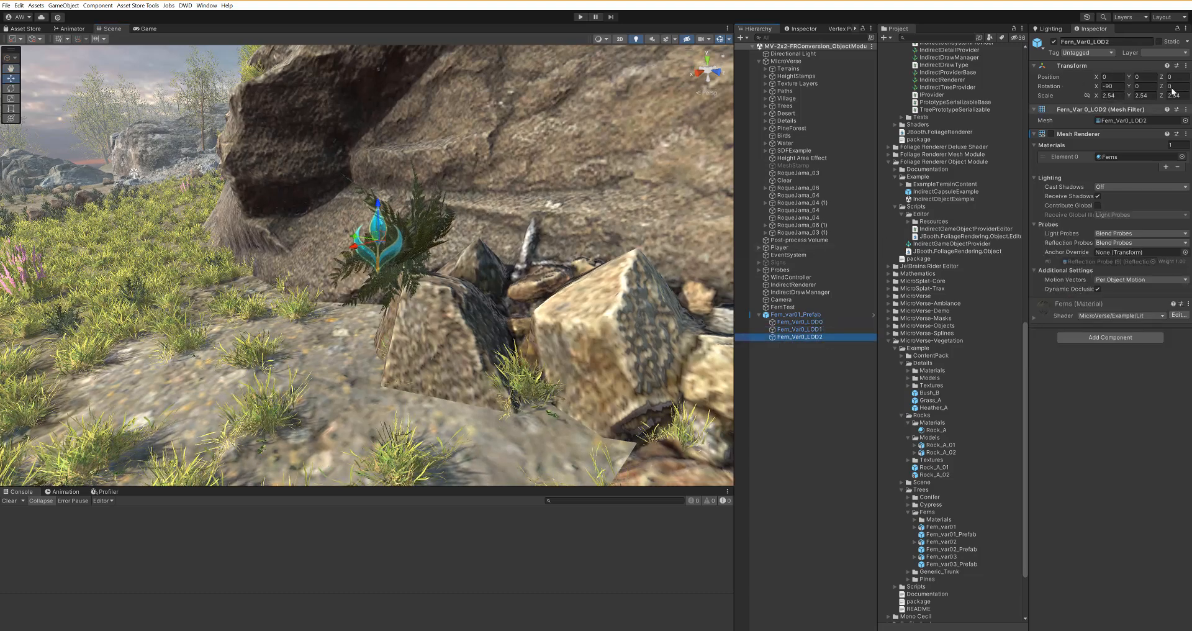
click(801, 314)
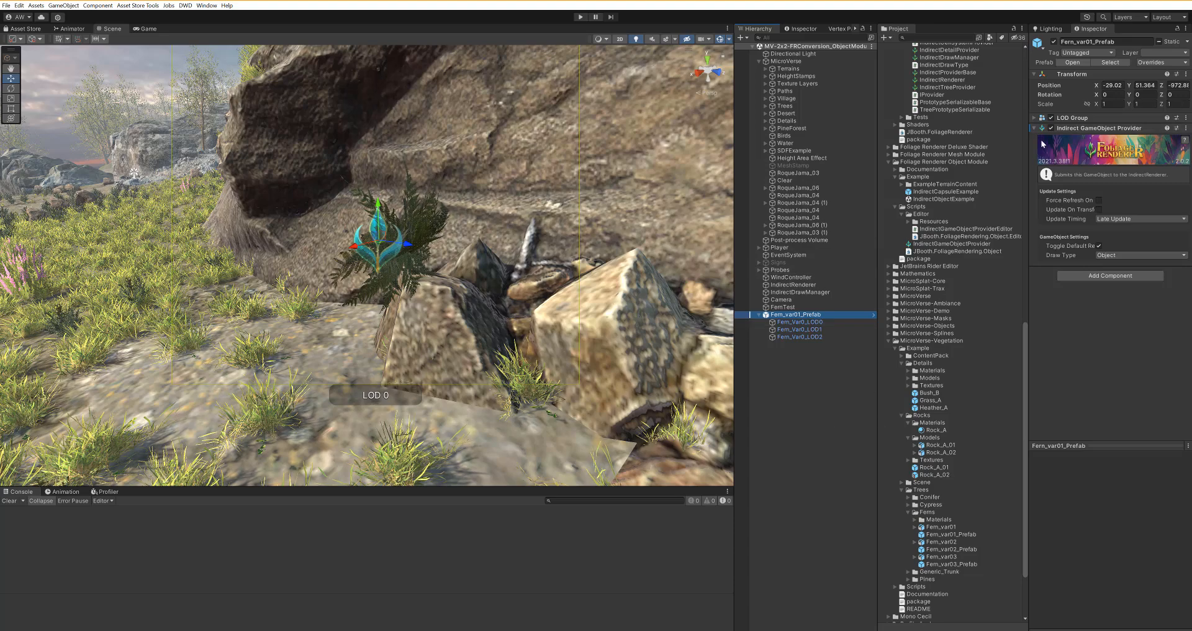
click(800, 322)
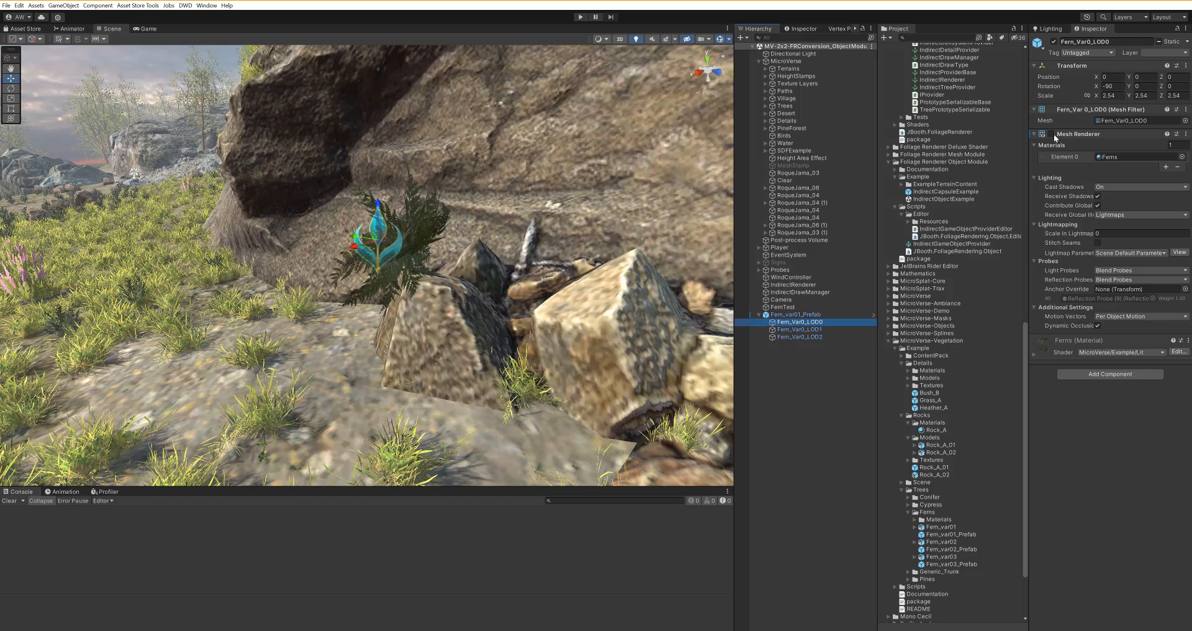
click(811, 314)
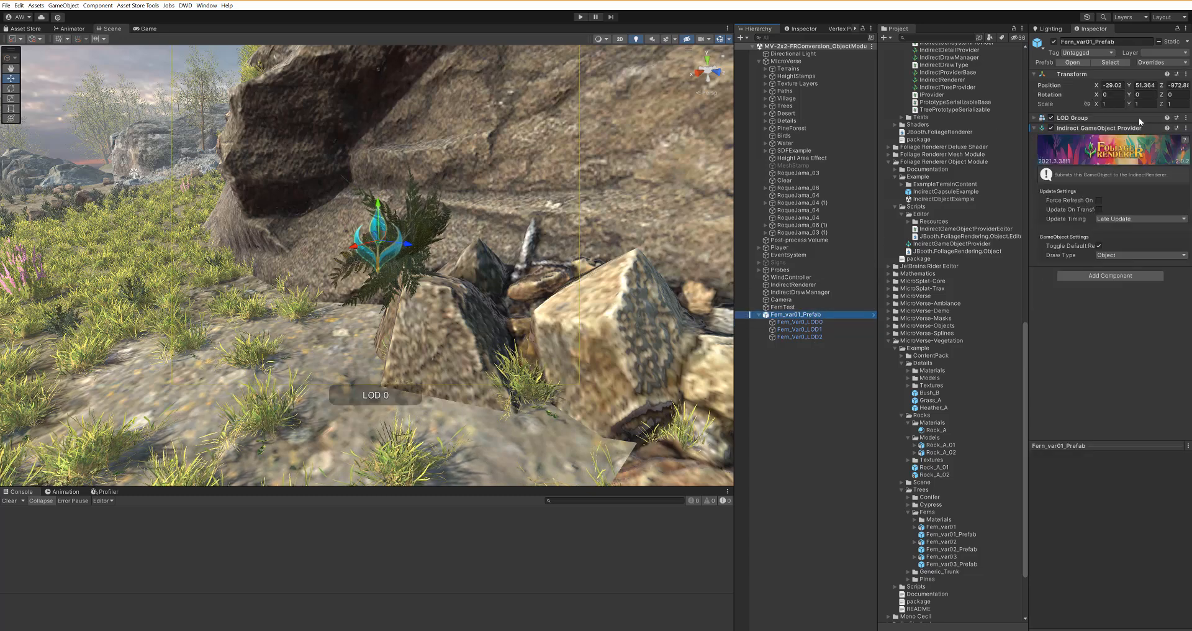
click(822, 322)
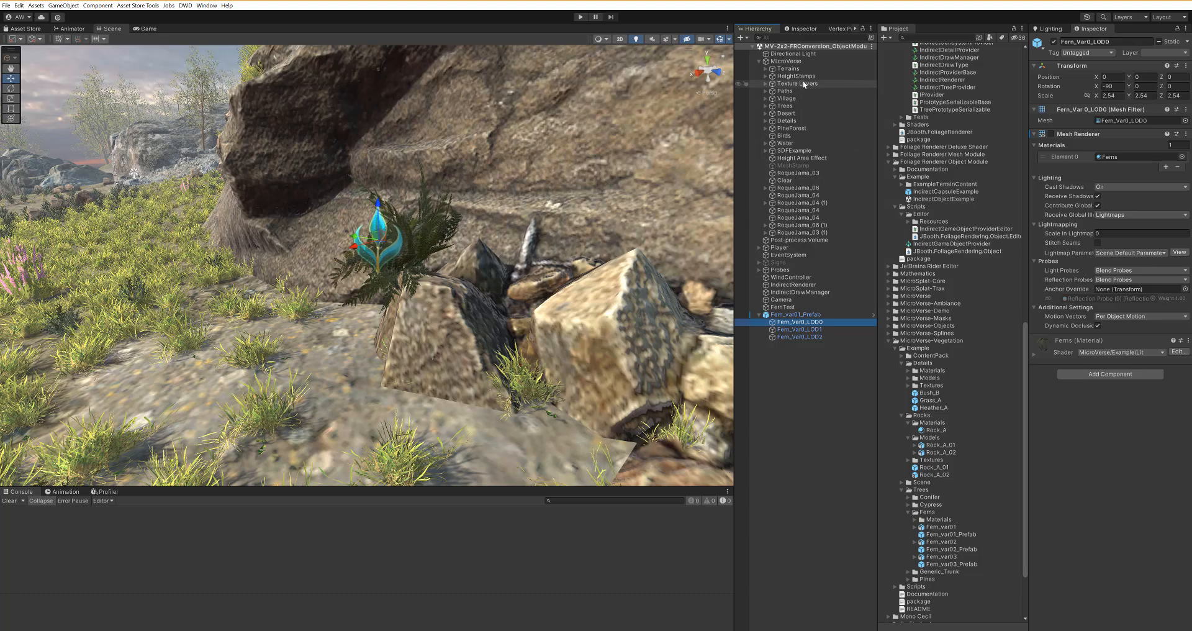
Step: Select IndirectDrawManager, open the Fern_var01_Prefab draw settings entry, and run Validate Prefab
click(759, 60)
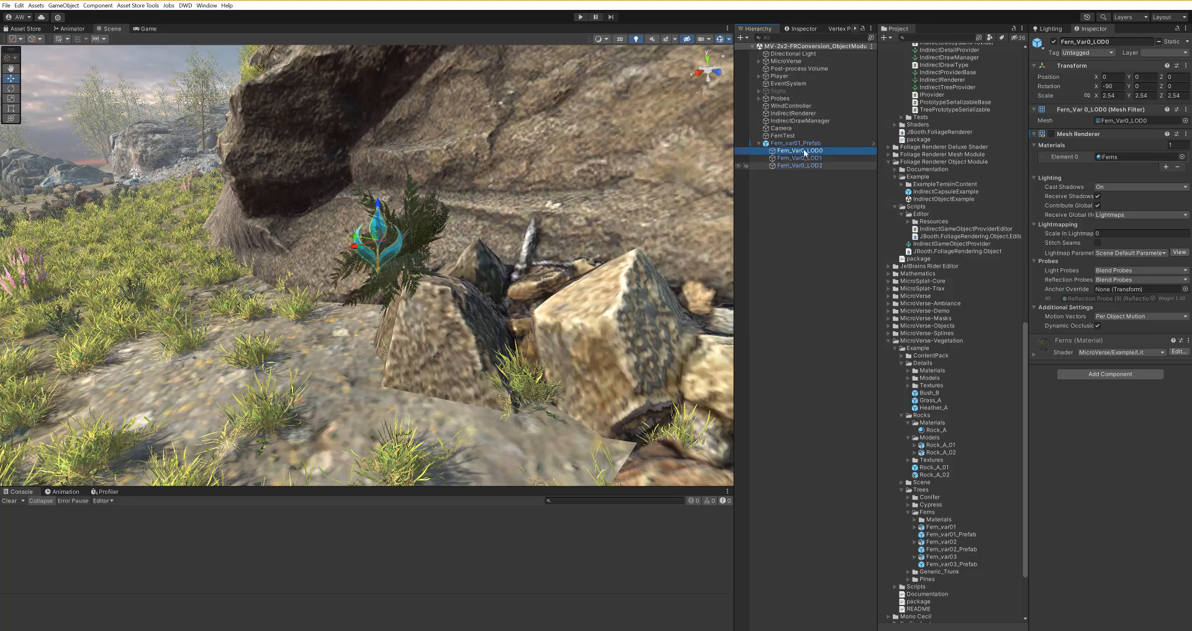
click(797, 120)
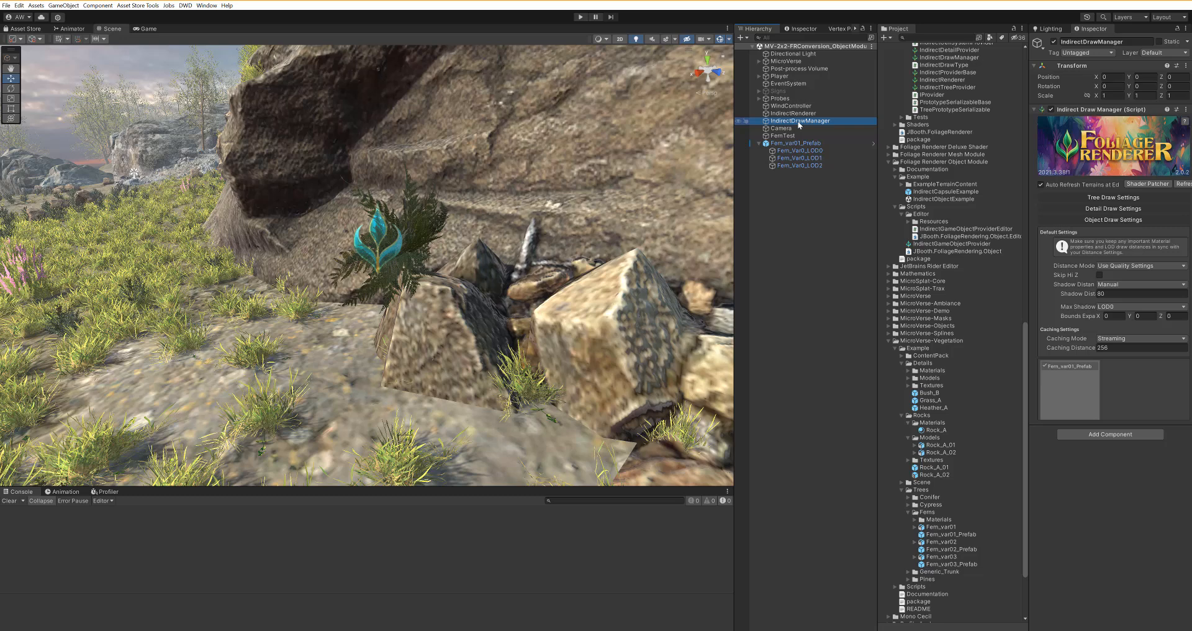
click(1075, 389)
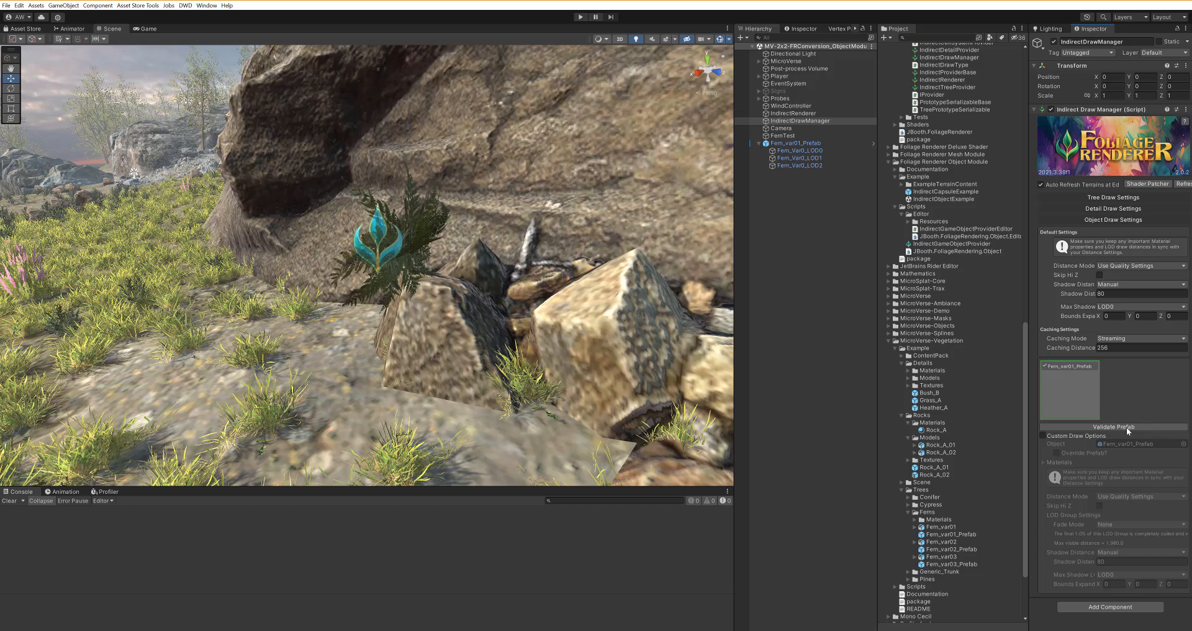
click(1094, 208)
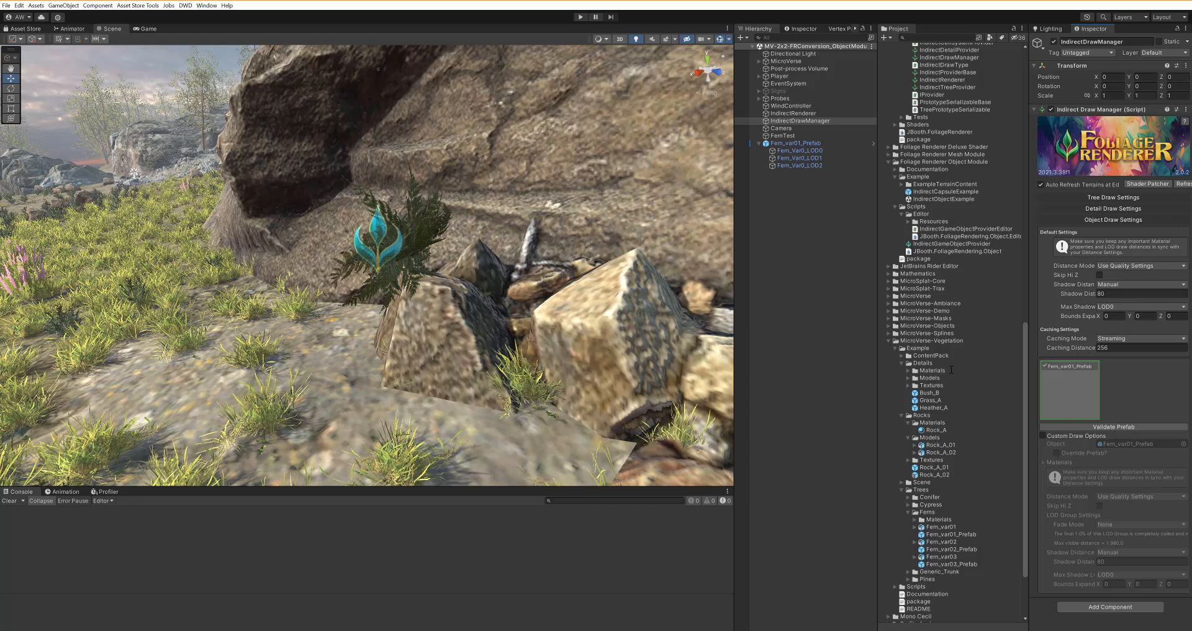
middle_drag(621, 267, 605, 268)
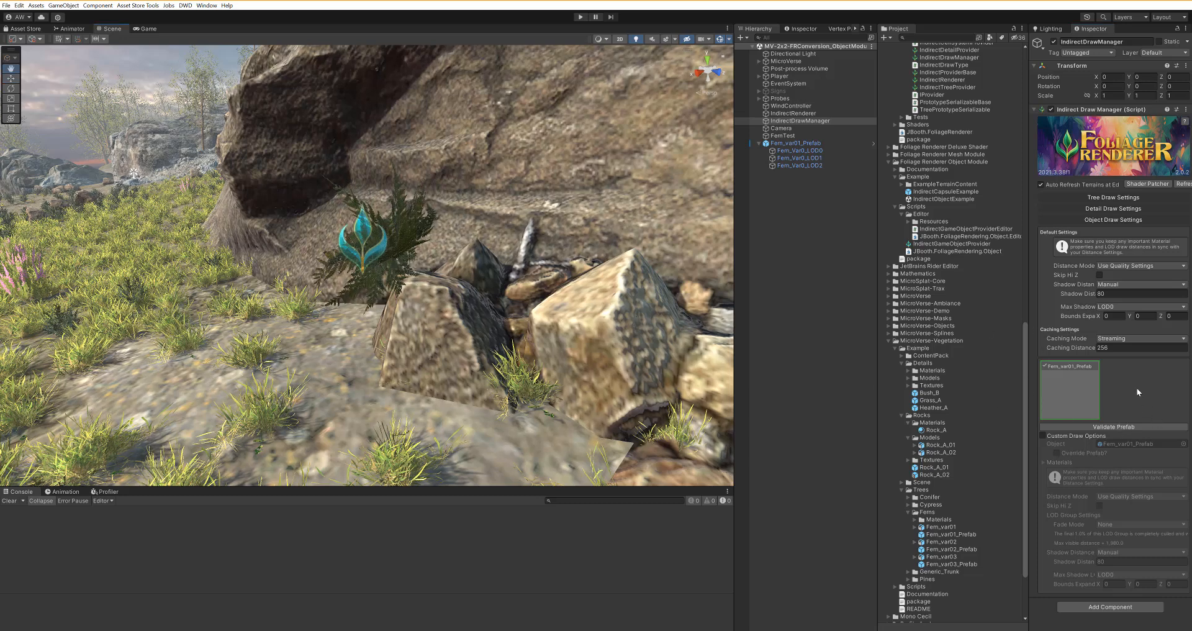
click(1114, 427)
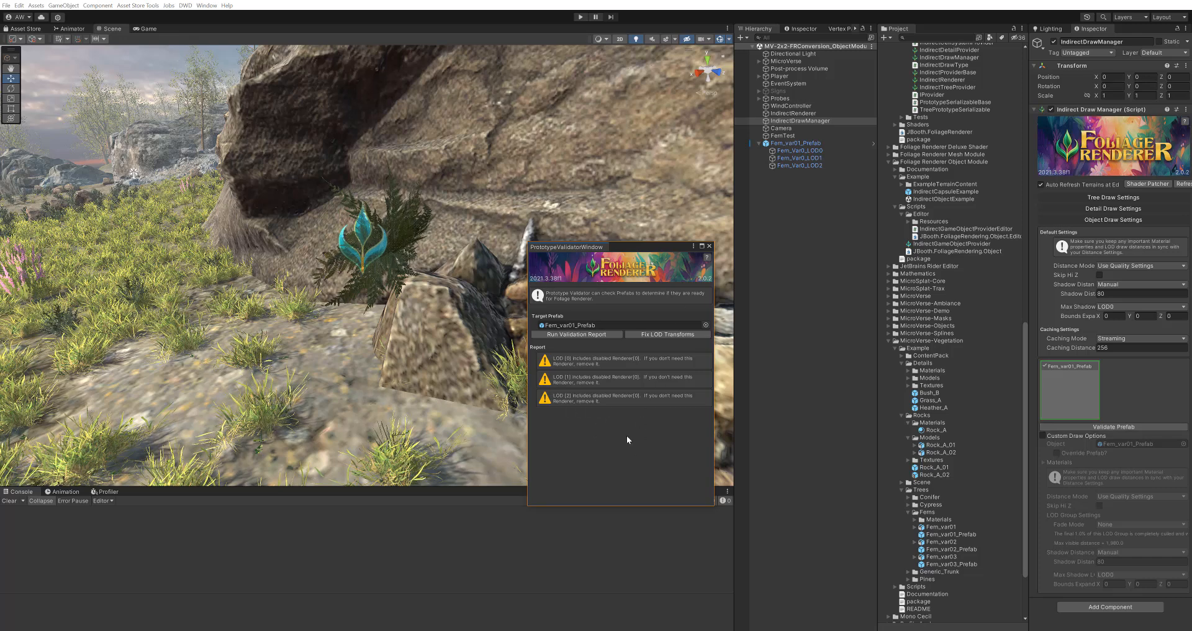
click(207, 6)
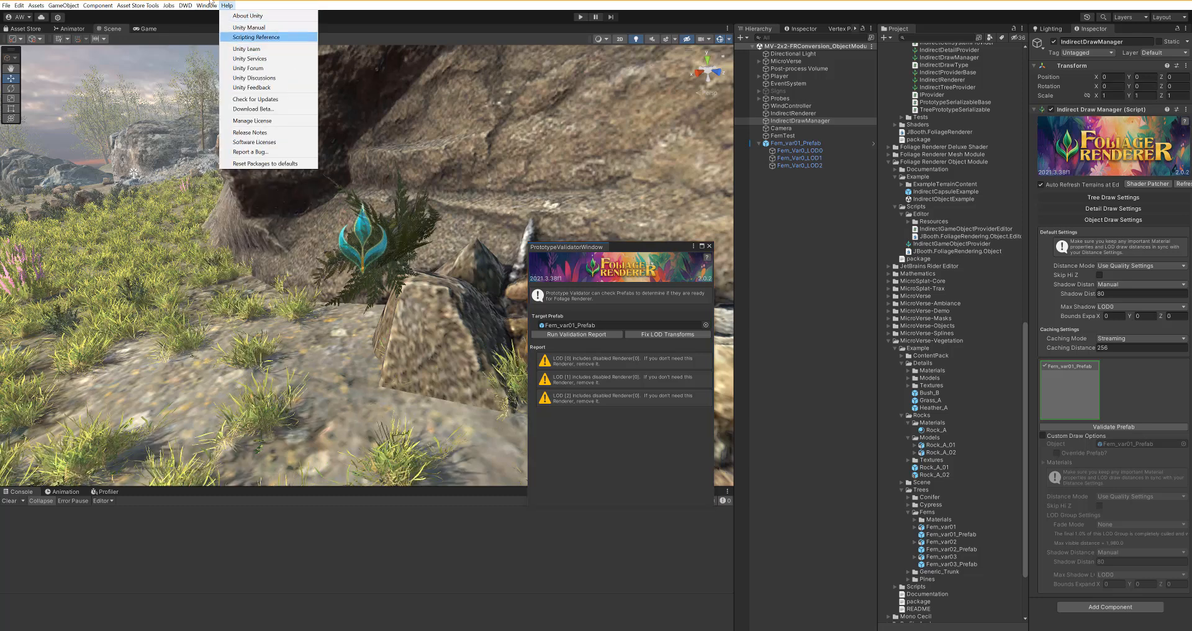
mouse_move(268, 142)
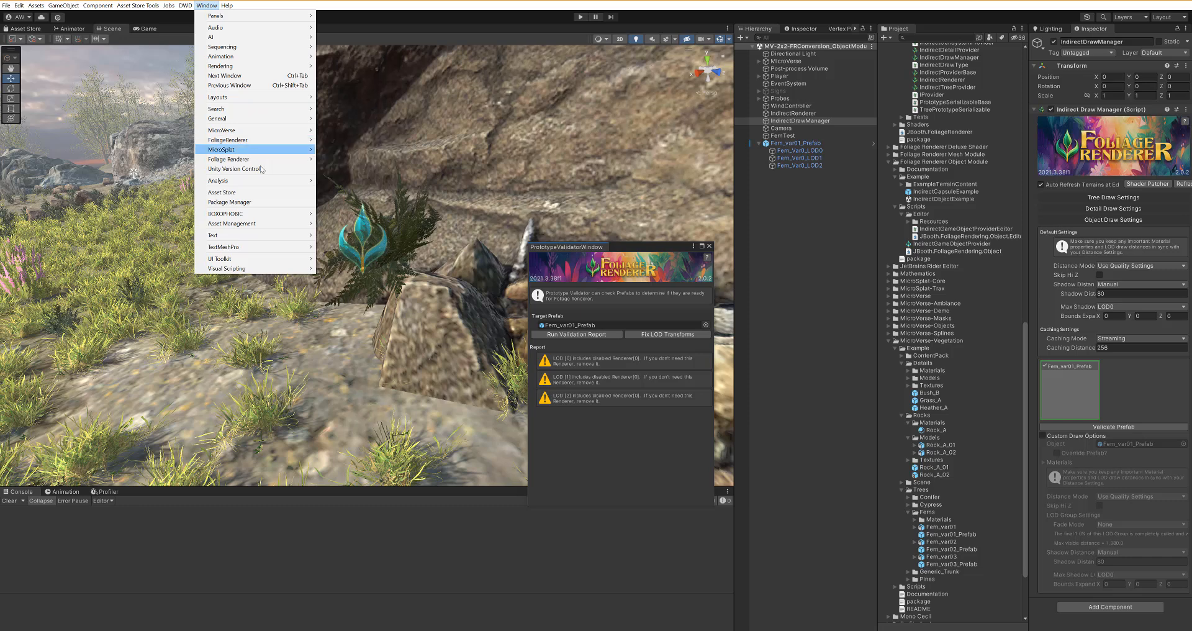
mouse_move(263, 164)
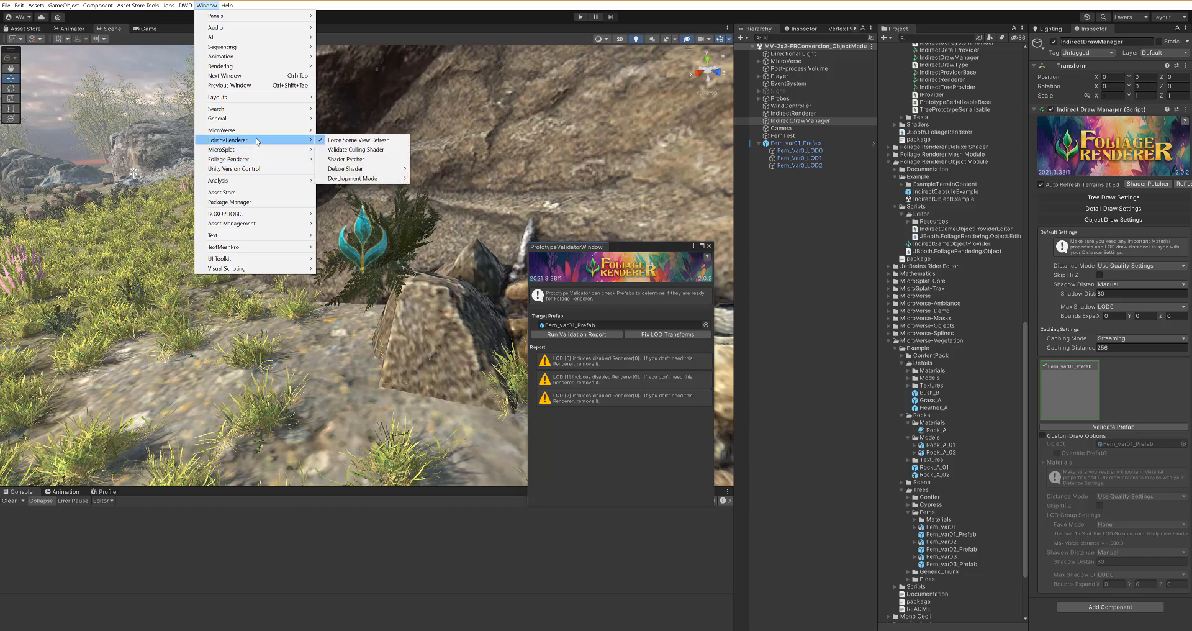
click(609, 411)
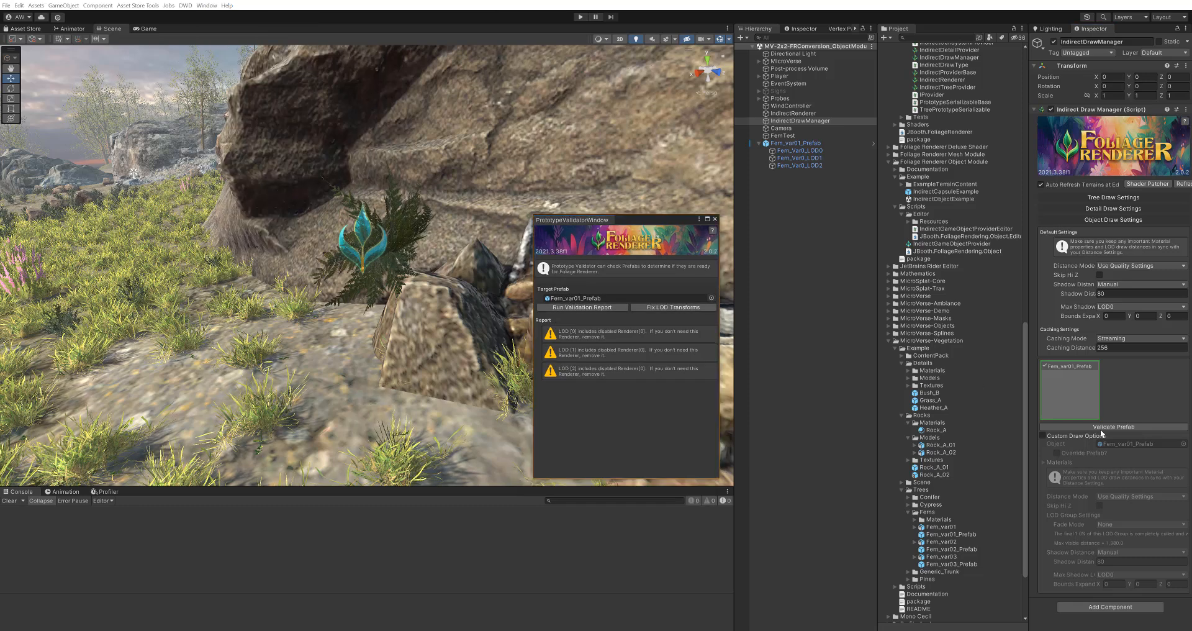
Step: Re-run the validation report and apply Fix LOD Transforms to Fern_var01_Prefab
click(591, 307)
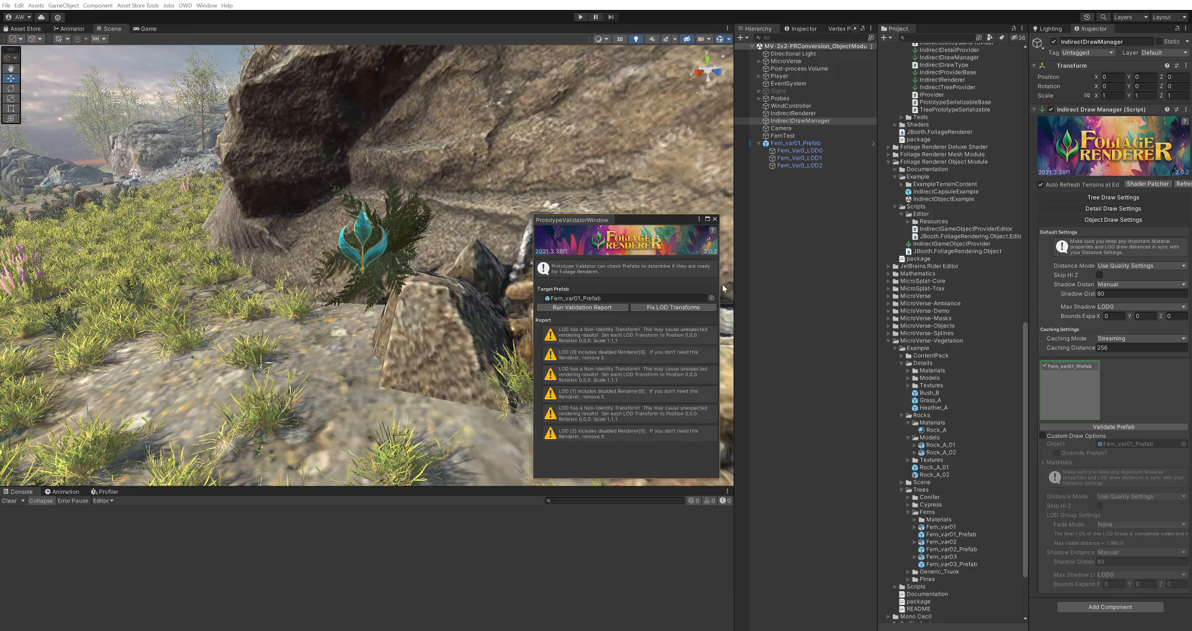
click(785, 144)
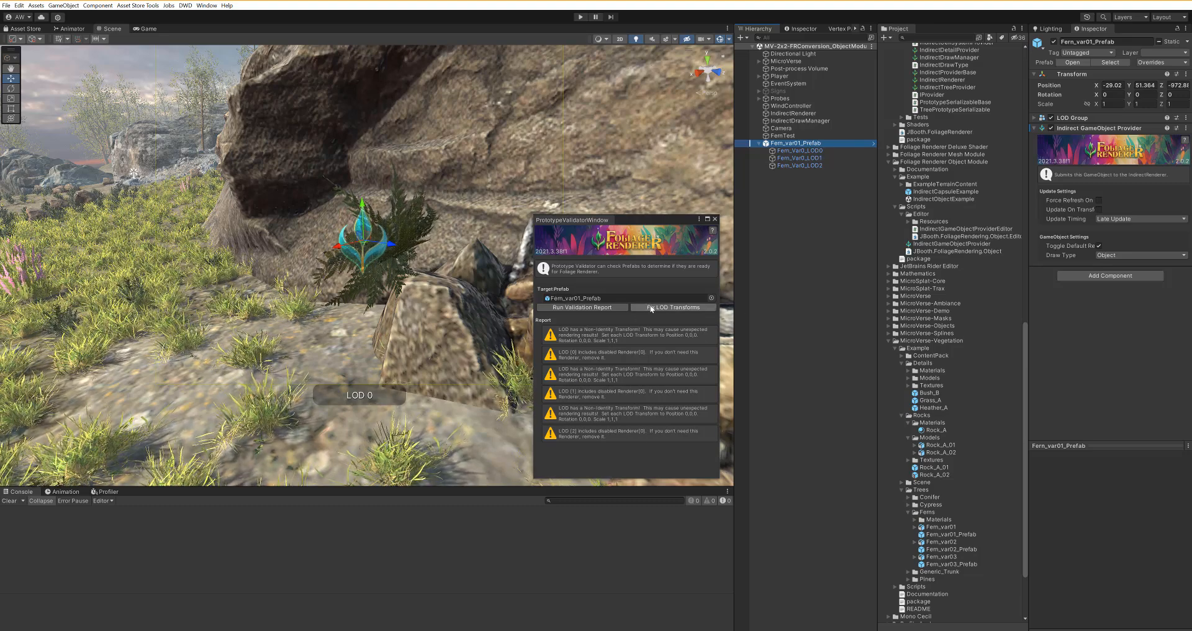
click(662, 307)
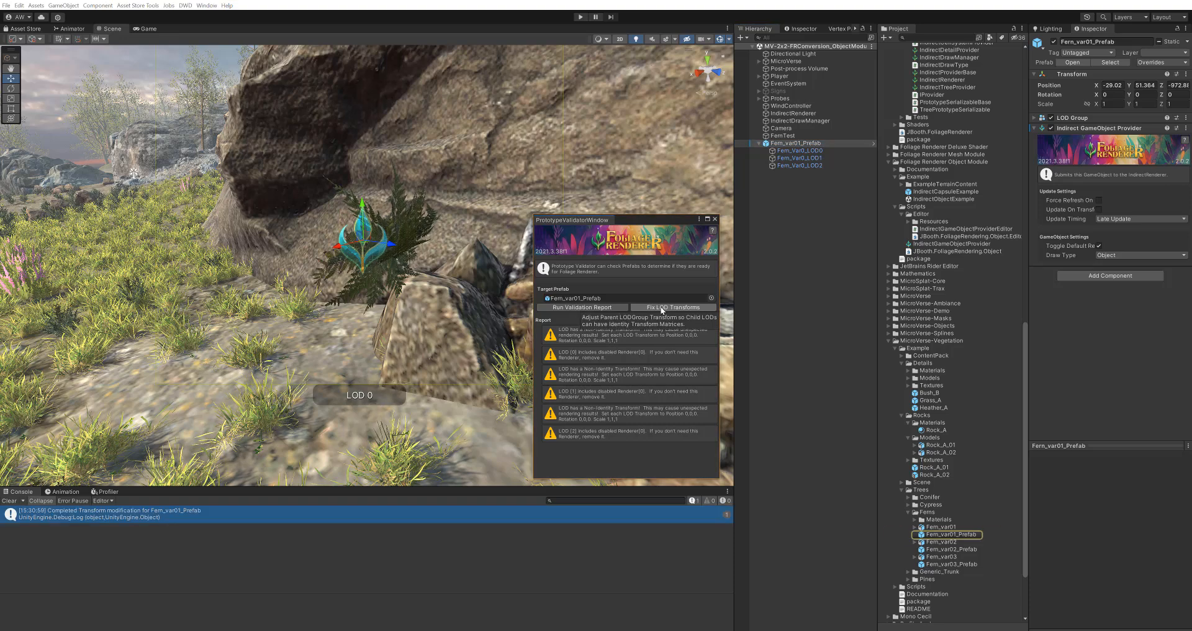
click(949, 534)
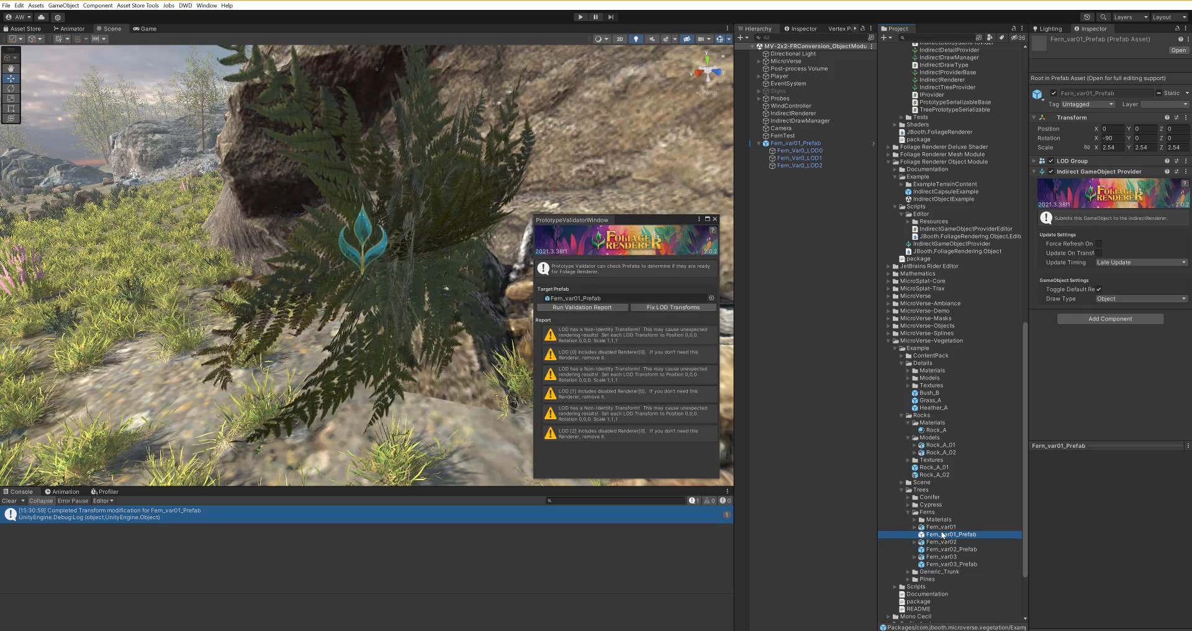
Step: Open Fern_var01_Prefab in prefab mode, check the LOD0 and LOD1 children, then exit back to the scene
click(1114, 138)
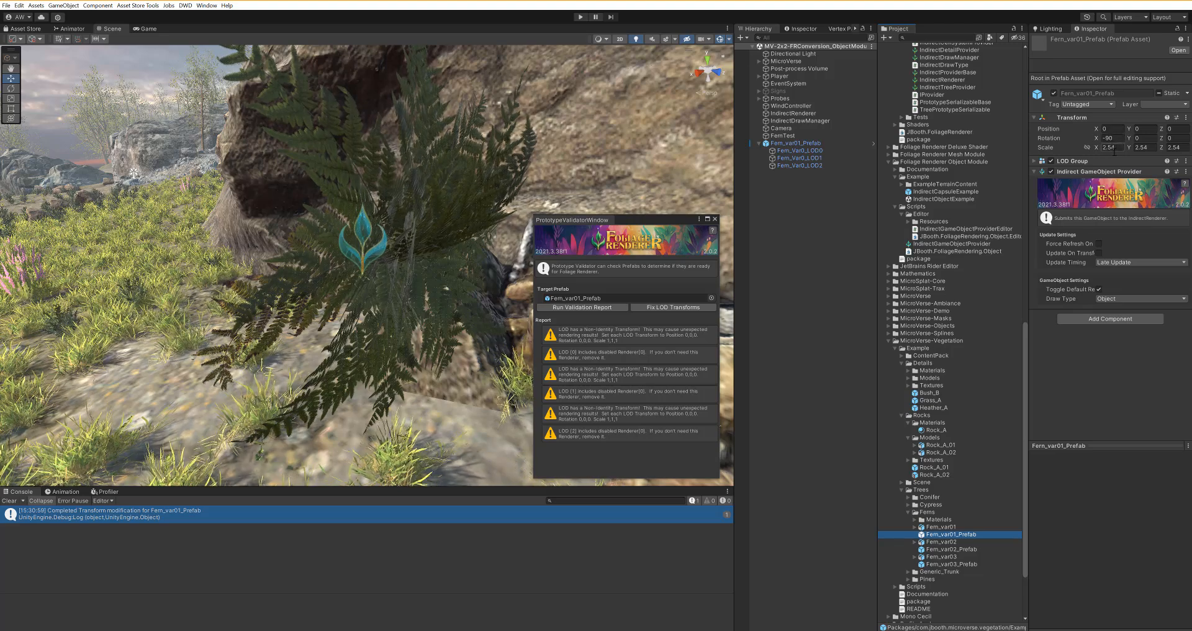
click(1177, 50)
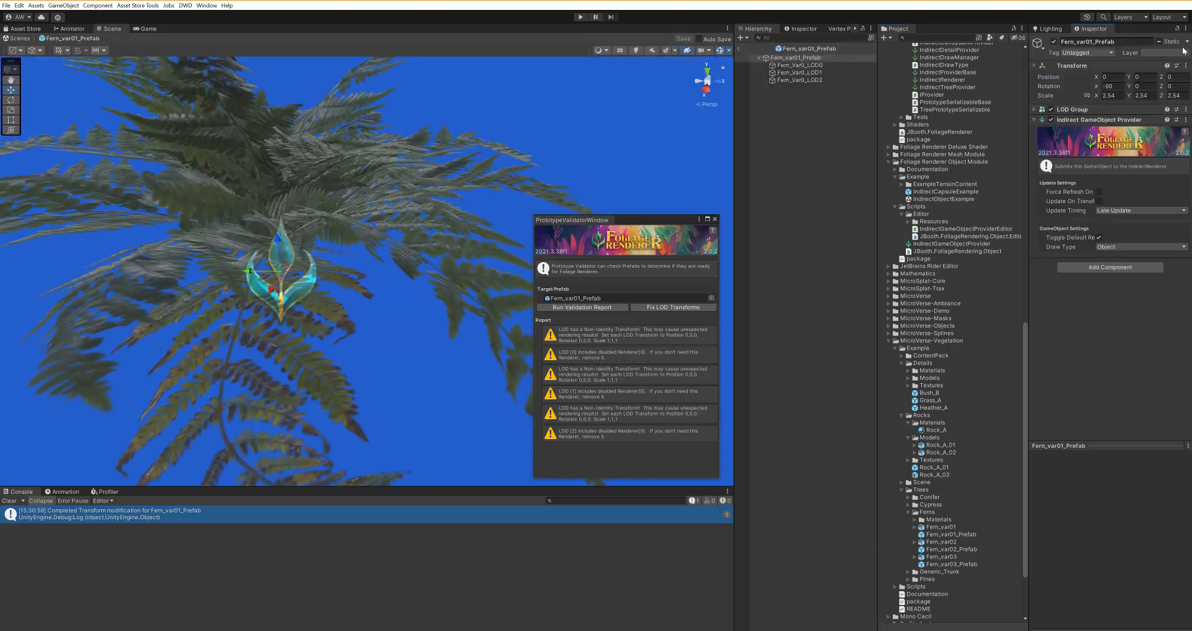
click(823, 66)
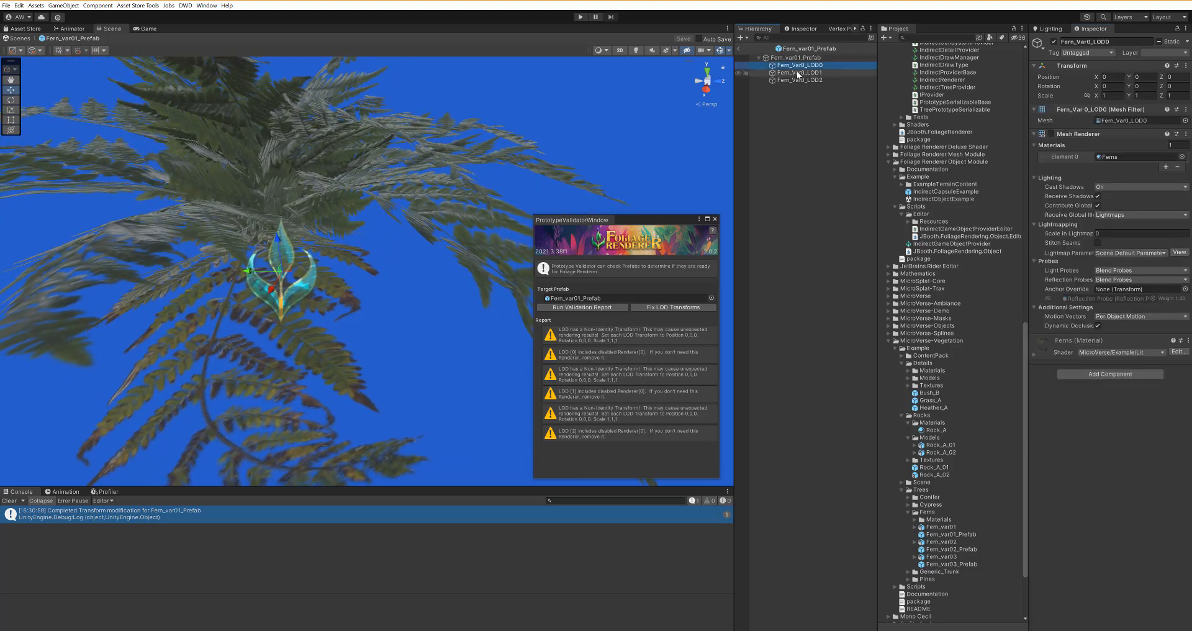
click(799, 72)
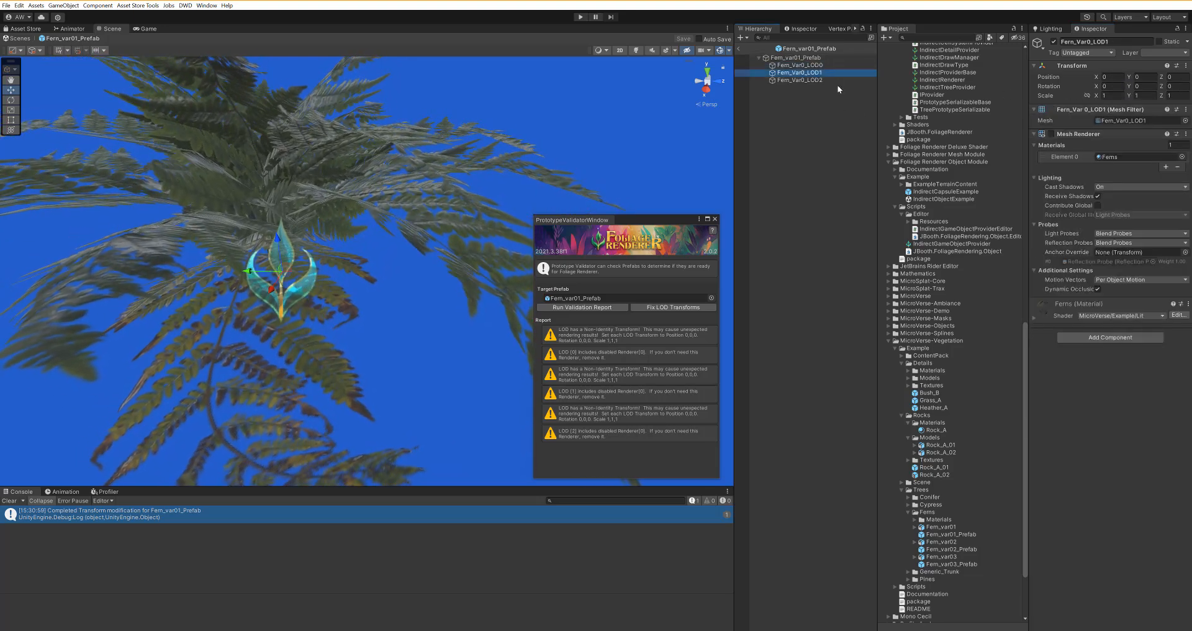
click(738, 48)
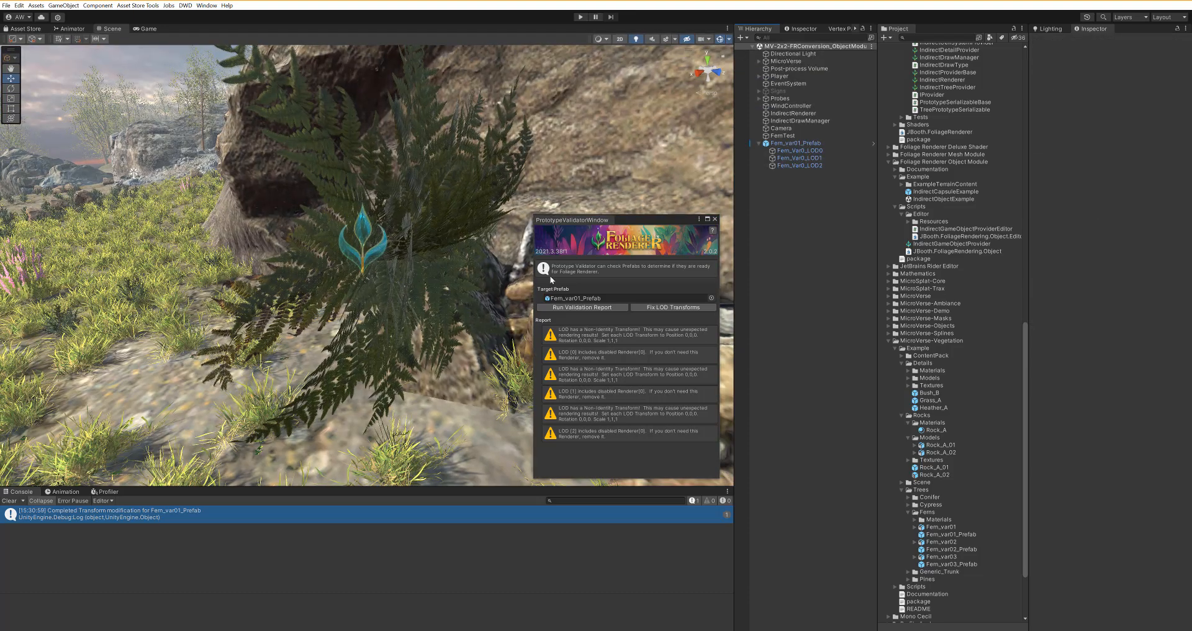
Step: Toggle the fern's Indirect GameObject Provider off and on, and set its X rotation to -90
click(802, 150)
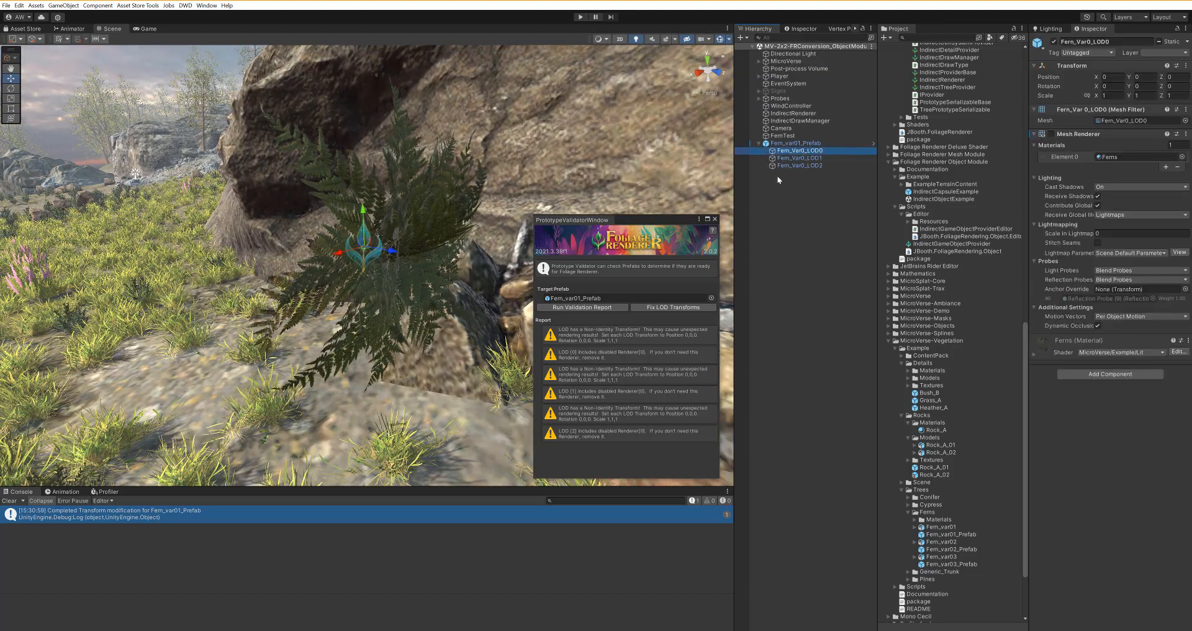
click(800, 143)
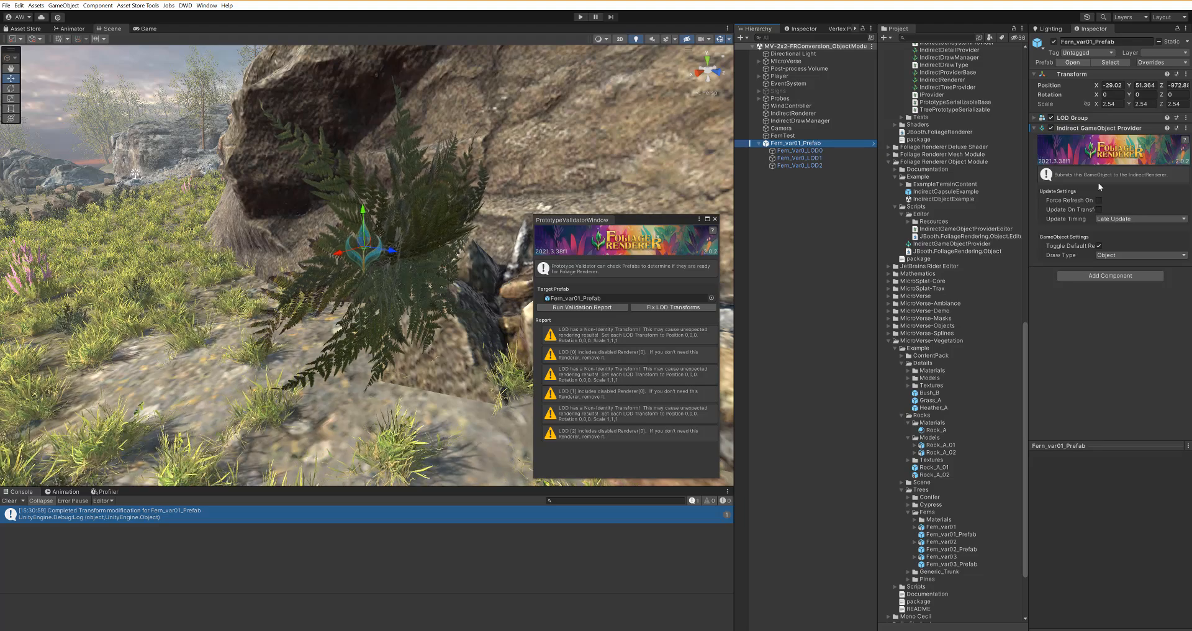
click(1050, 128)
click(1051, 128)
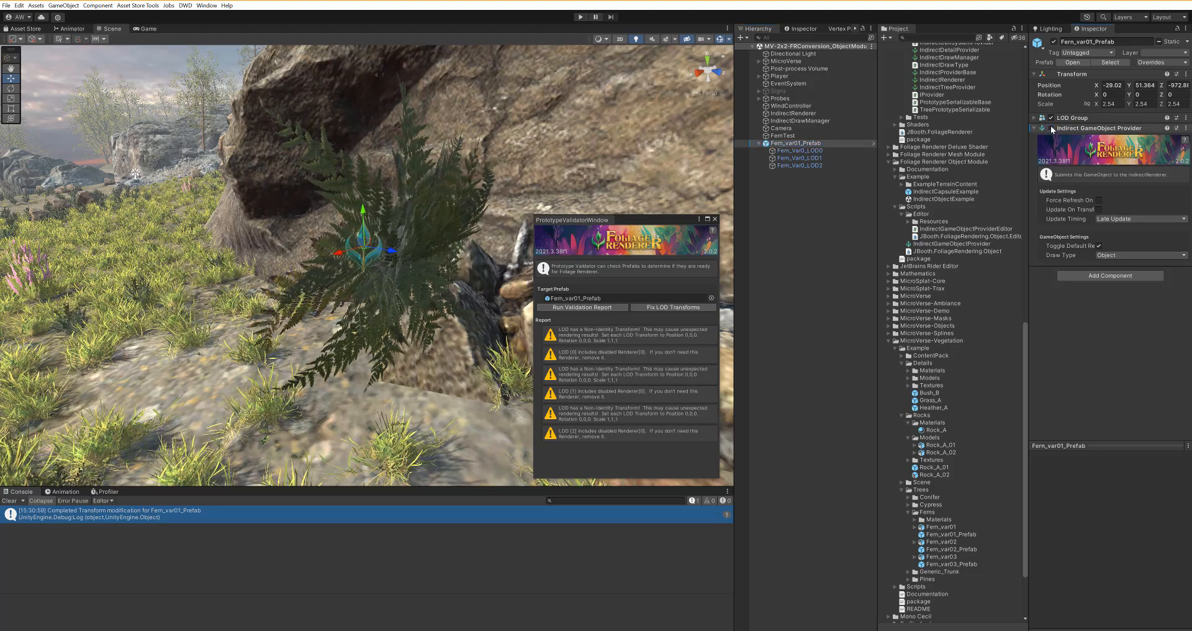
alt+drag(446, 243, 515, 248)
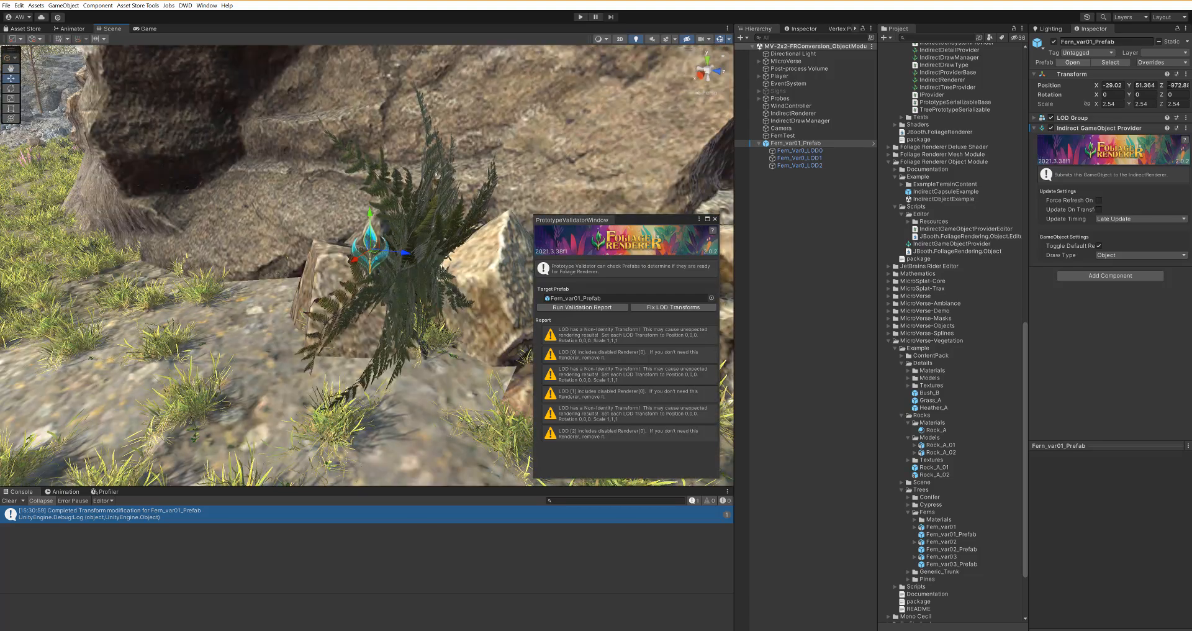
scroll(403, 180, down, 5)
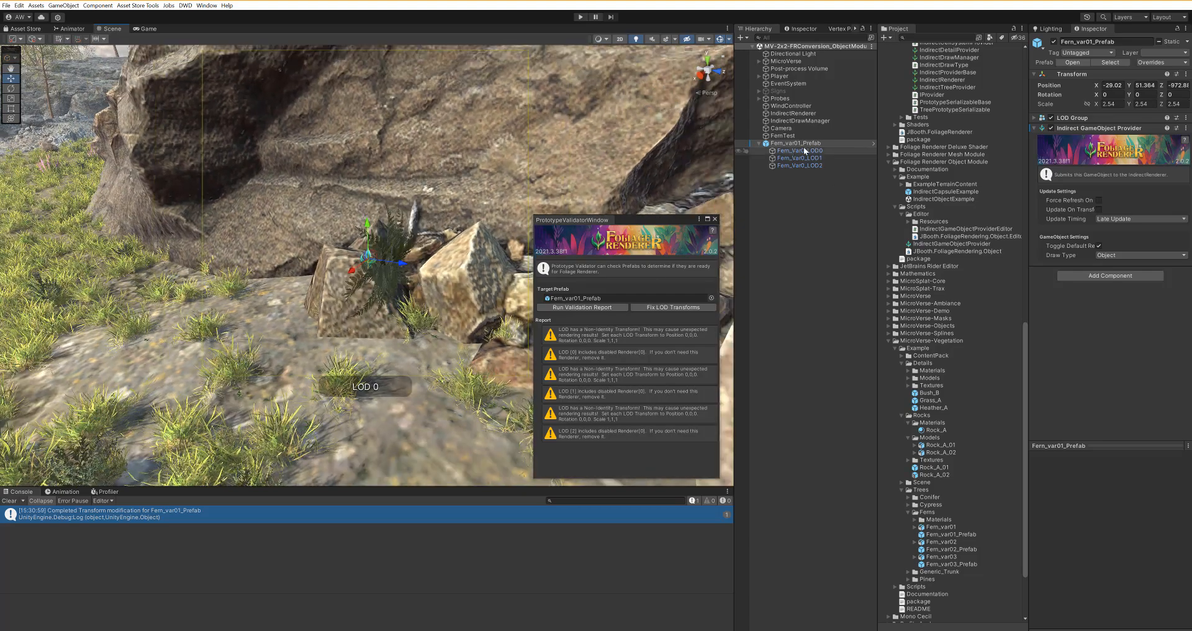
click(1117, 95)
text(-)
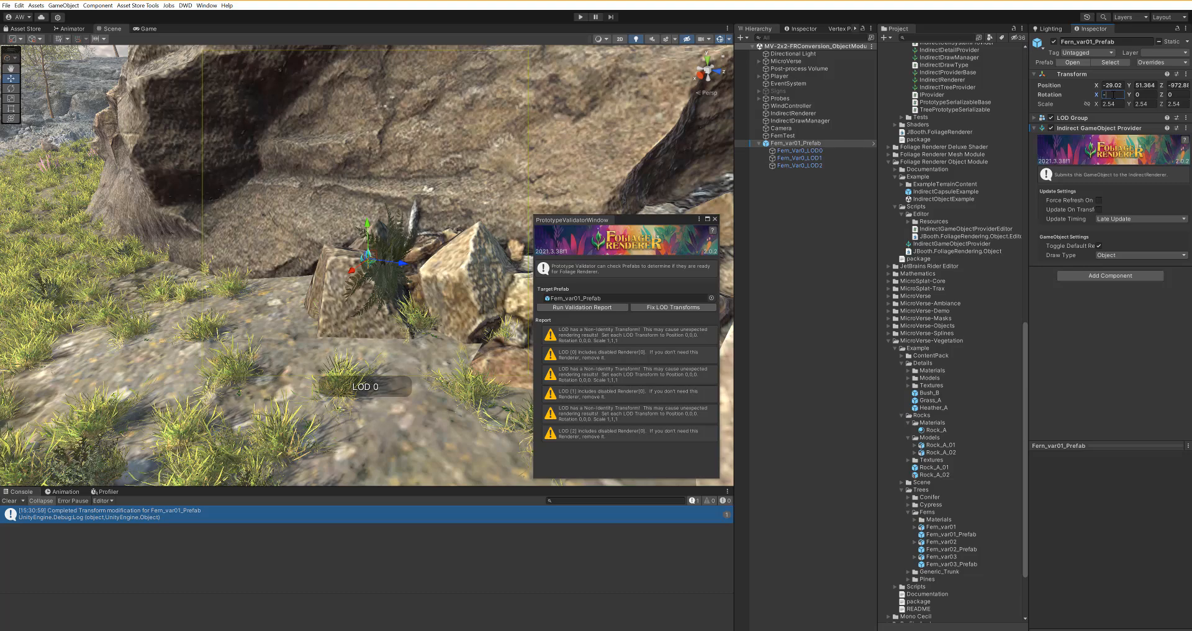
text(90)
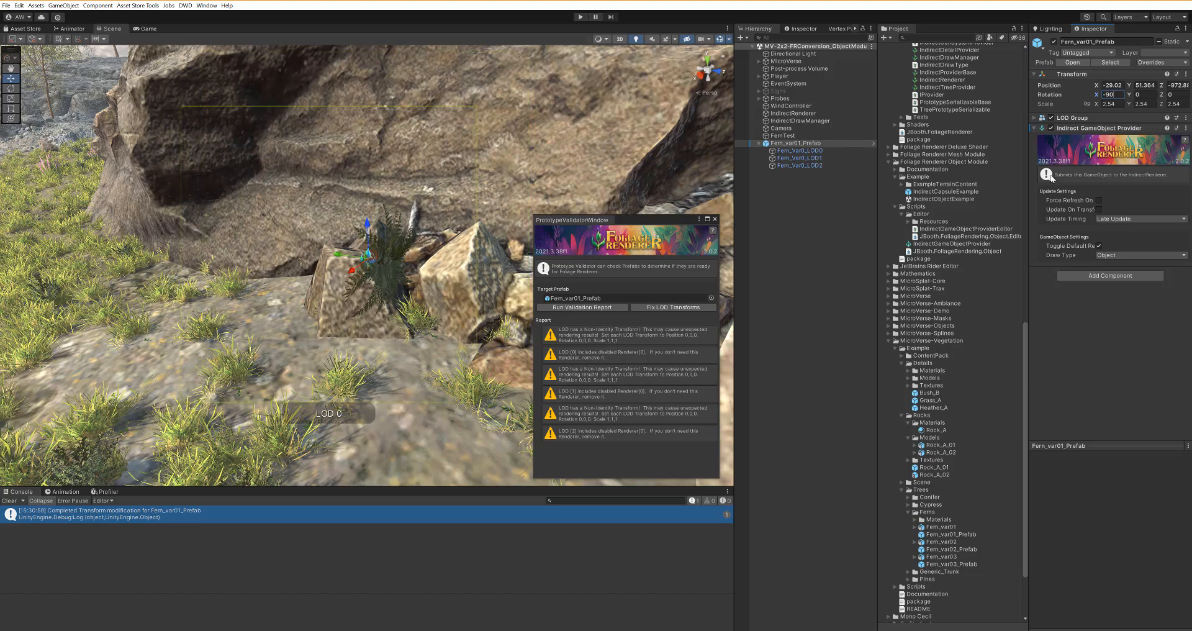
click(1051, 128)
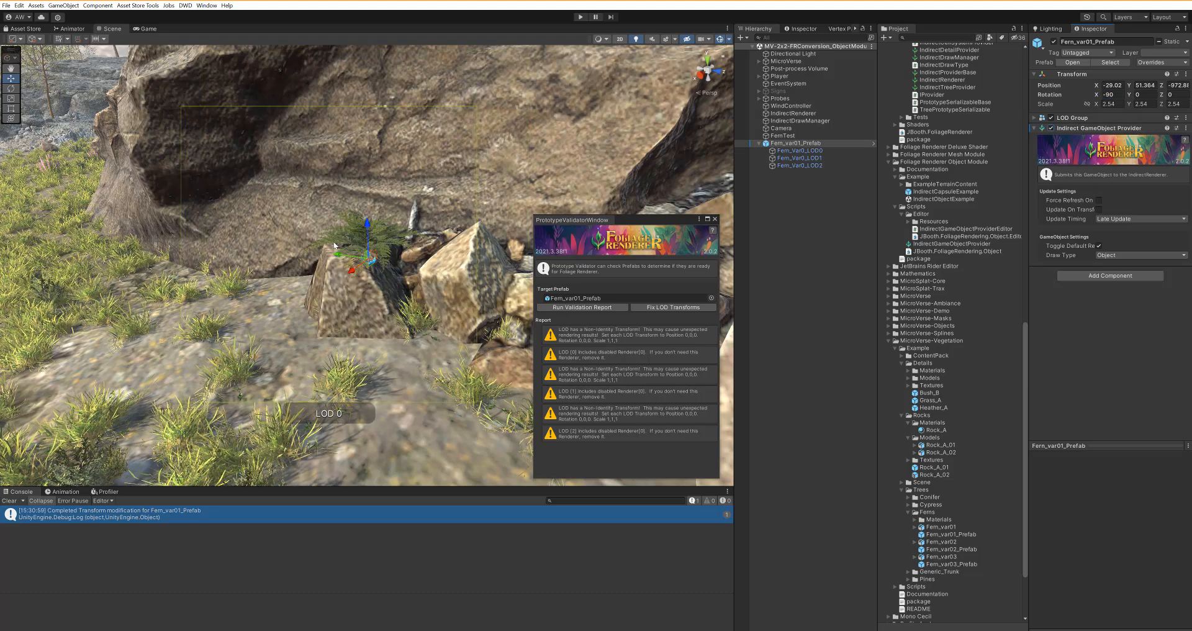
Step: View the fern from several distances, then select IndirectDrawManager to show its draw settings
scroll(351, 263, up, 3)
alt+drag(335, 264, 273, 323)
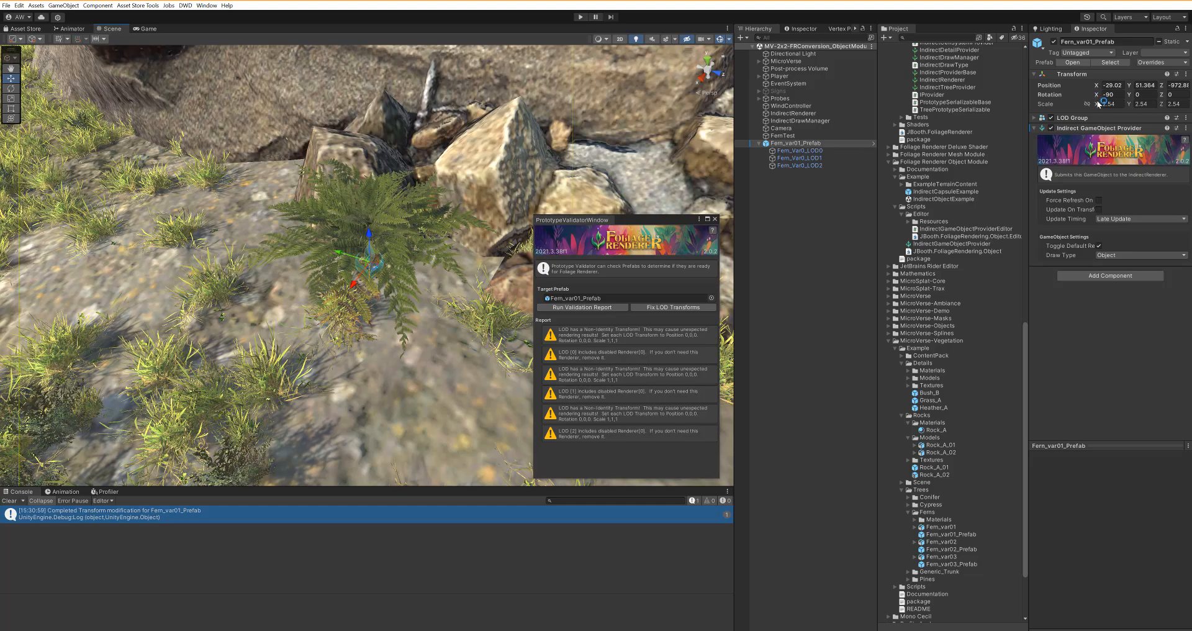
alt+drag(205, 171, 372, 162)
scroll(371, 163, down, 12)
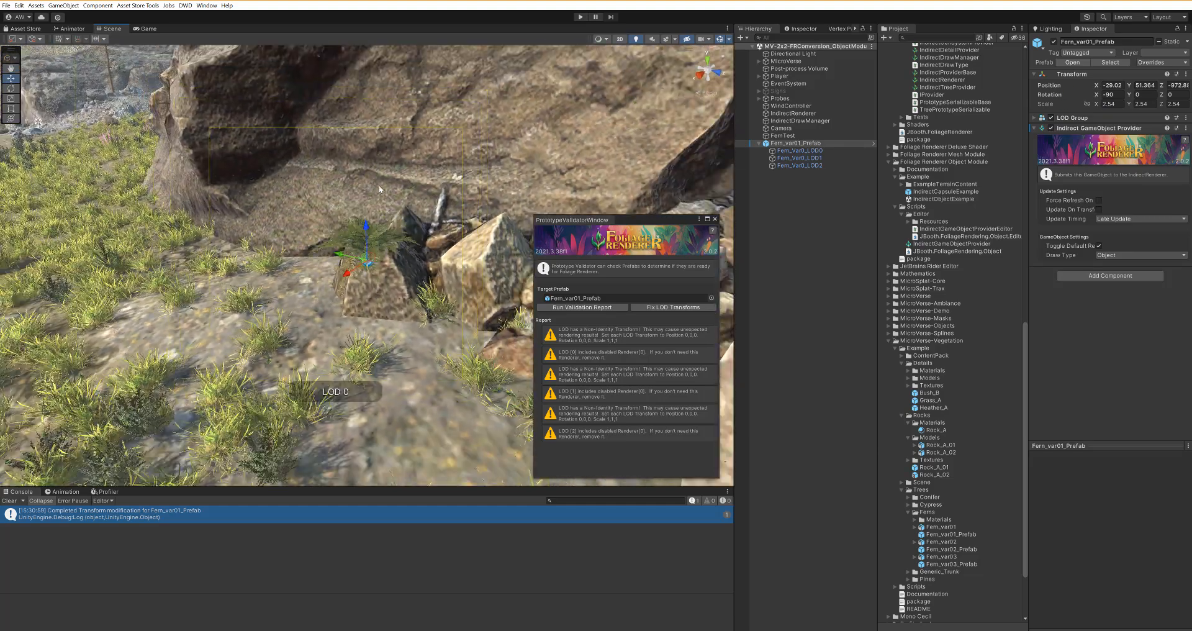
scroll(385, 202, down, 8)
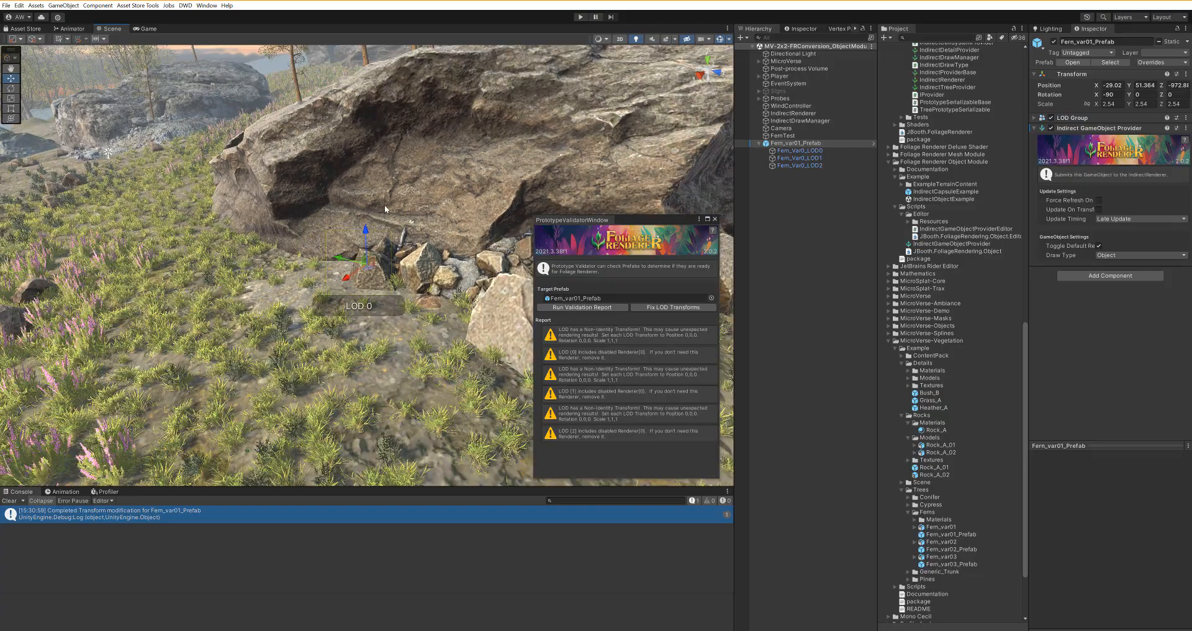
alt+drag(384, 204, 397, 197)
scroll(410, 205, up, 10)
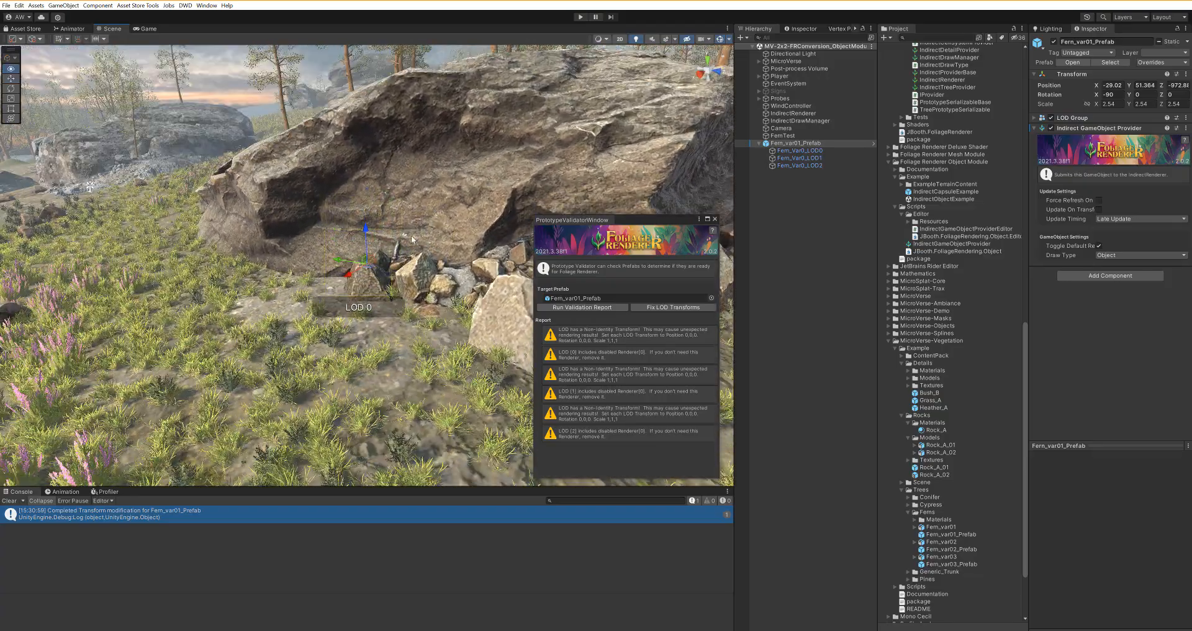
scroll(420, 212, up, 4)
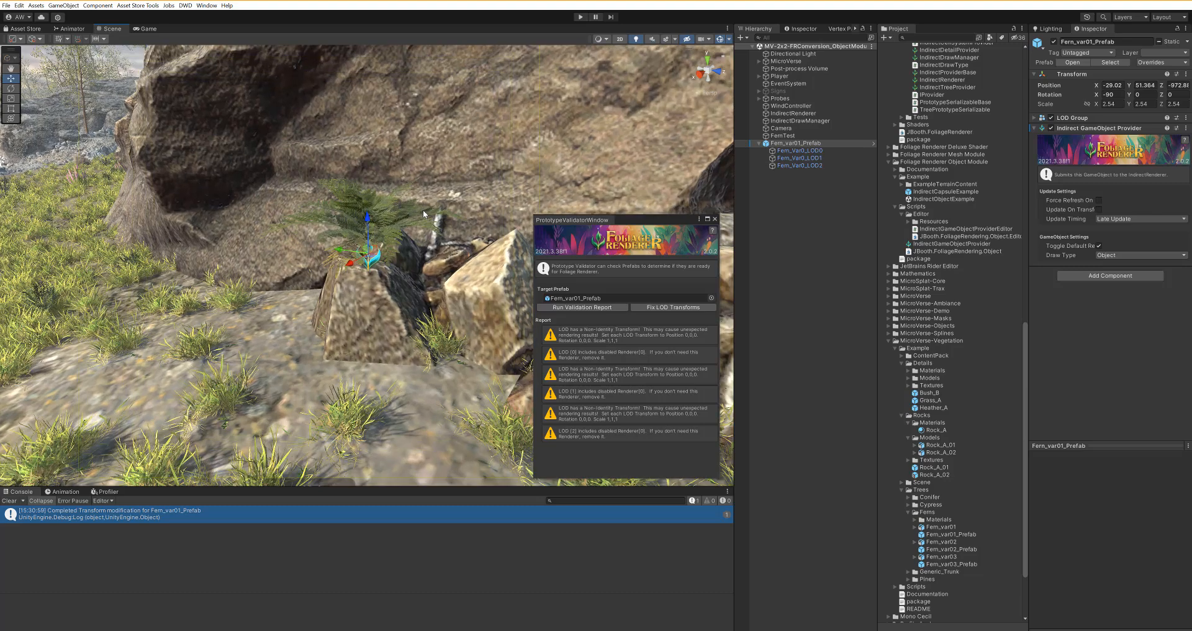
click(795, 121)
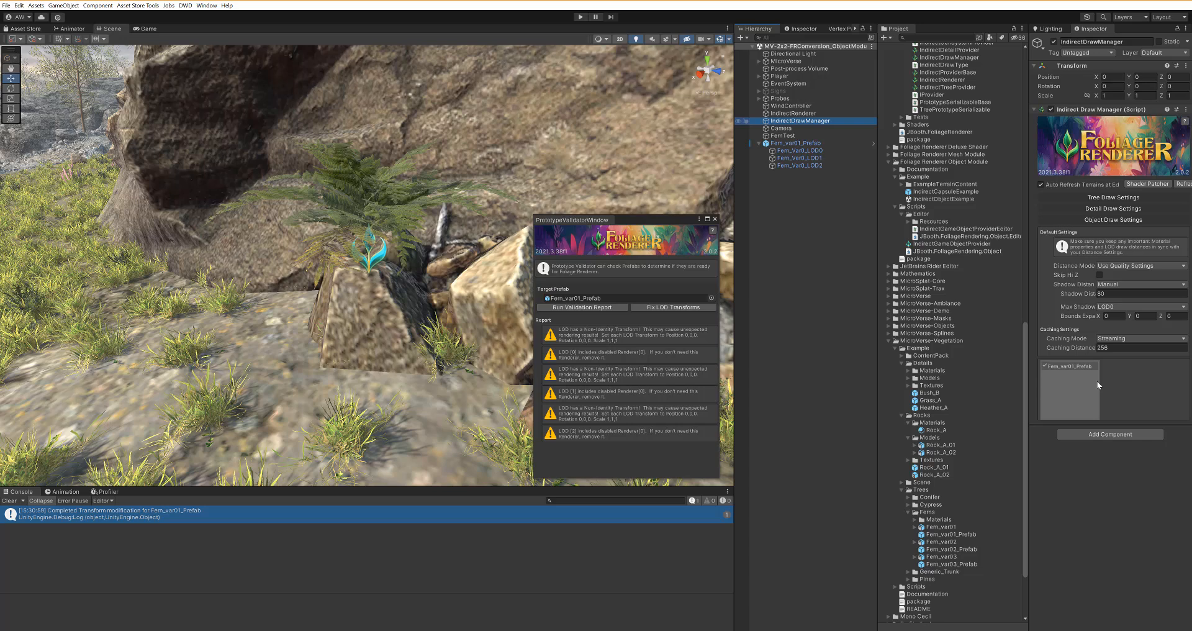
Step: Expand the Fern_var01_Prefab tile to reveal its Validate Prefab and Custom Draw Options
click(1097, 384)
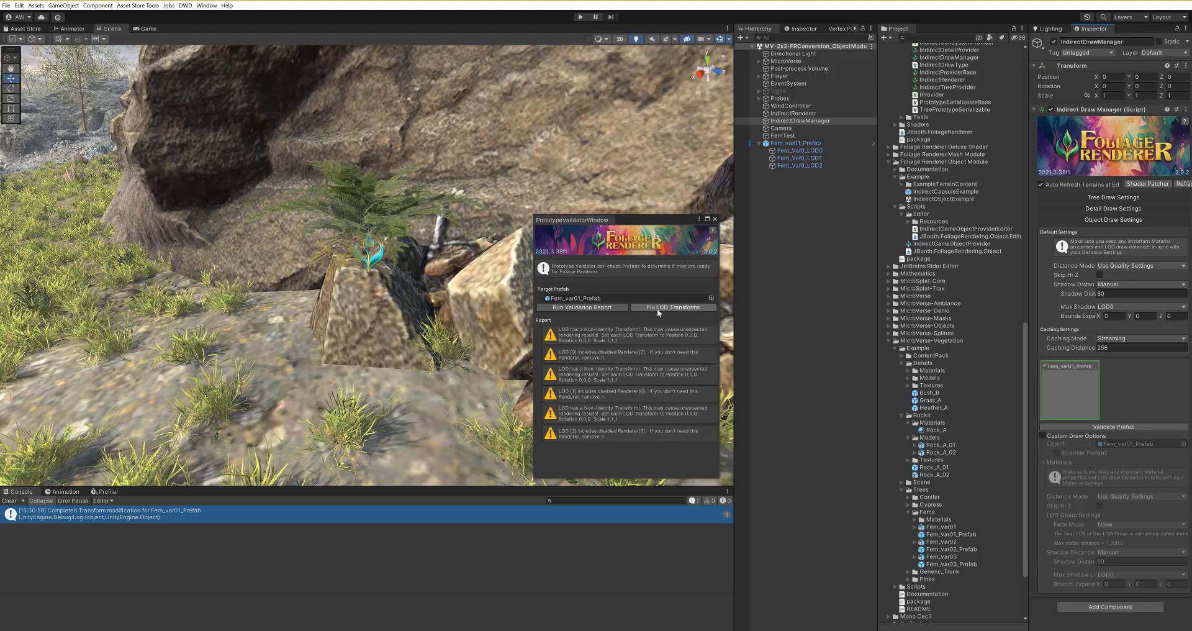
Step: Zoom and pan the view, then select Fern_var01_Prefab to show its -90 X rotation and 2.54 scale
scroll(266, 254, down, 4)
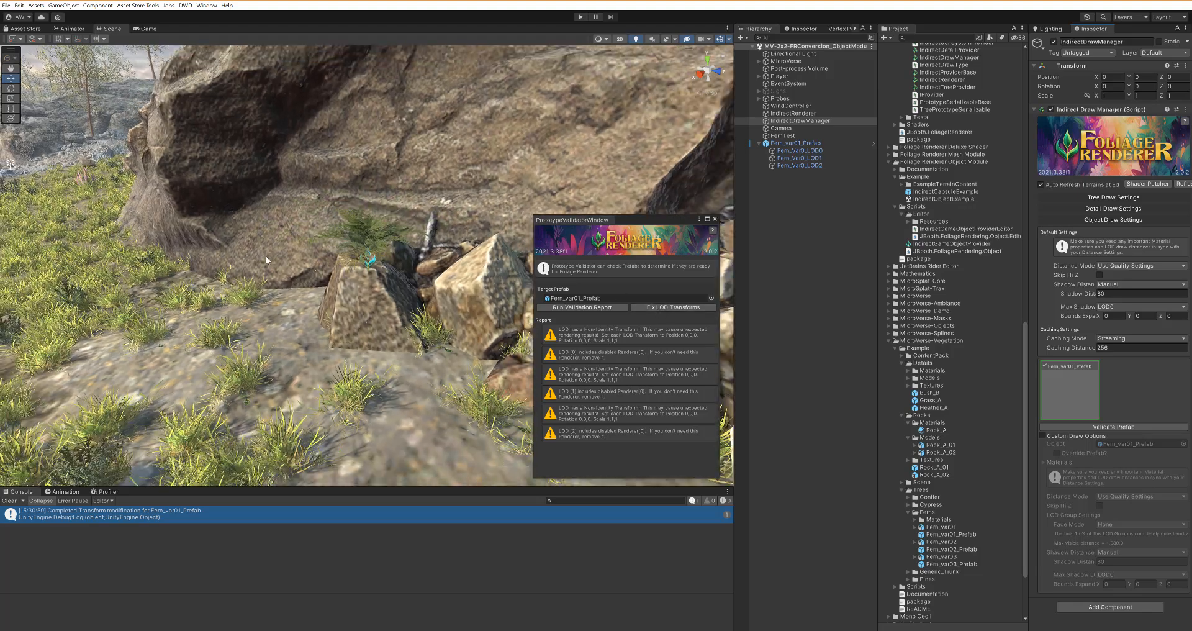
scroll(266, 256, down, 5)
scroll(382, 259, up, 6)
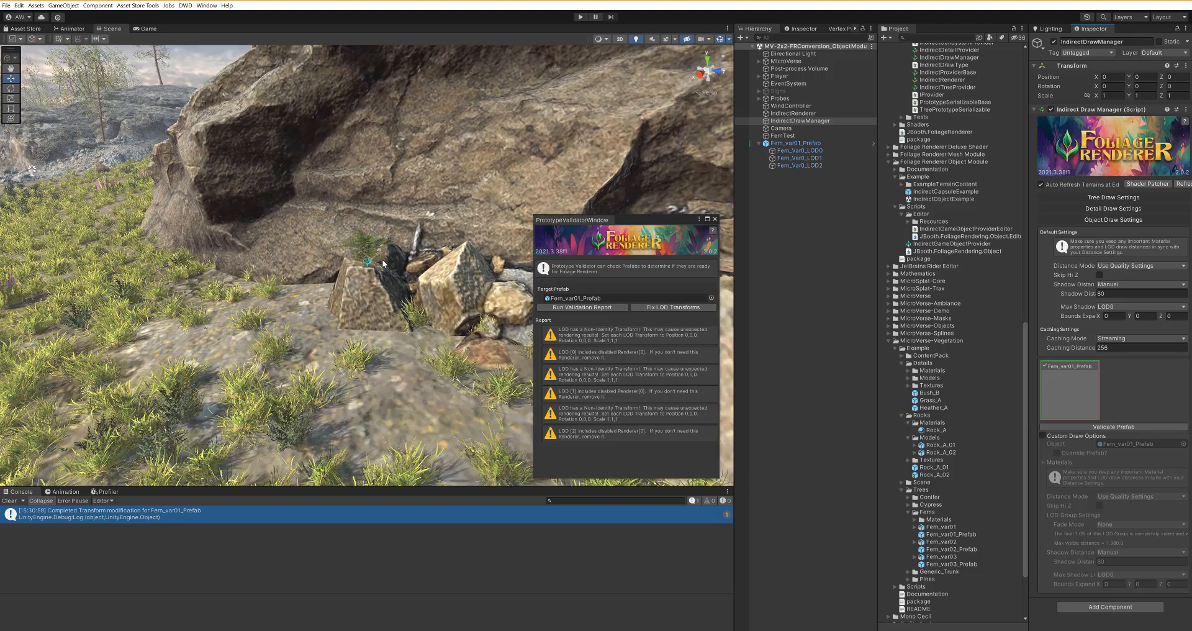
scroll(401, 301, up, 3)
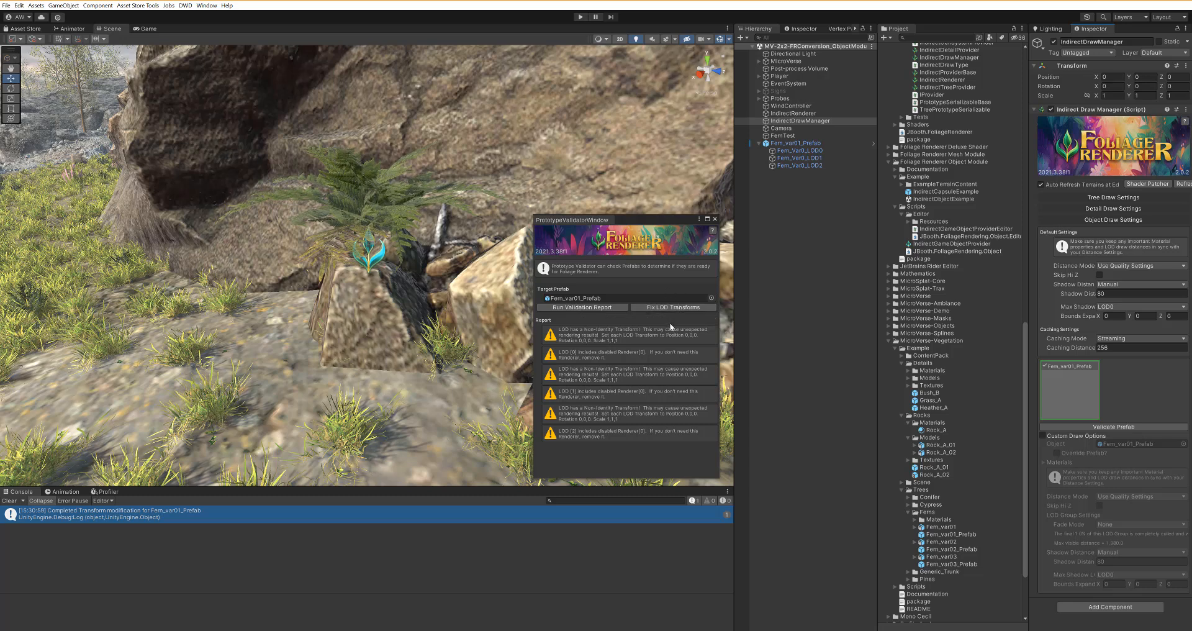
key(q)
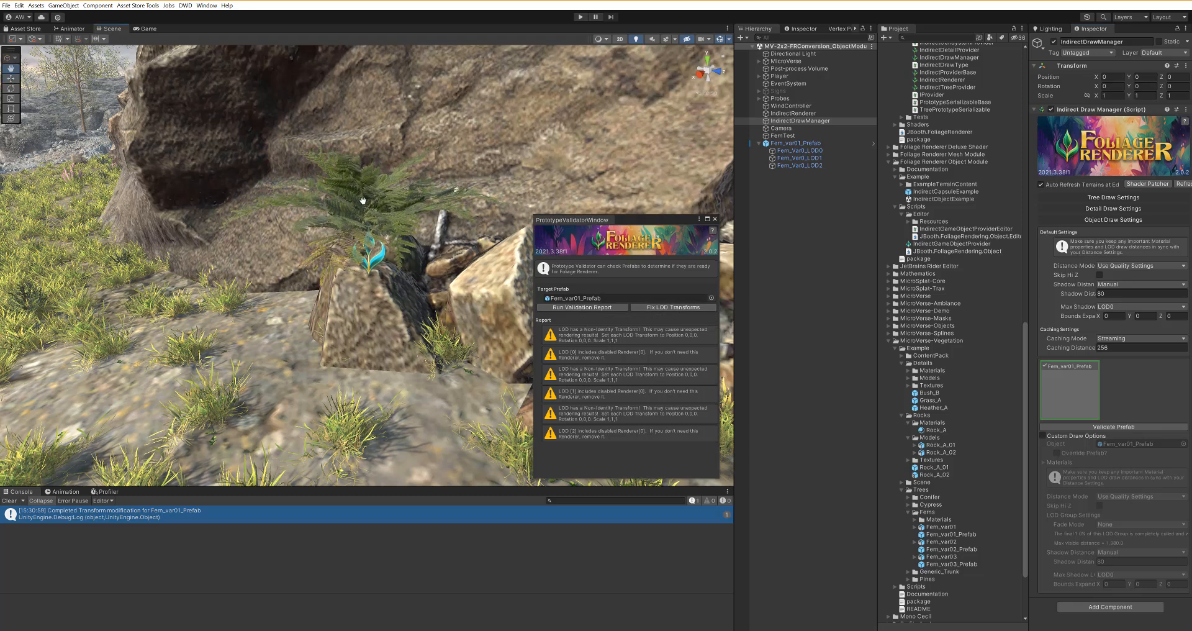
middle_drag(393, 206, 375, 229)
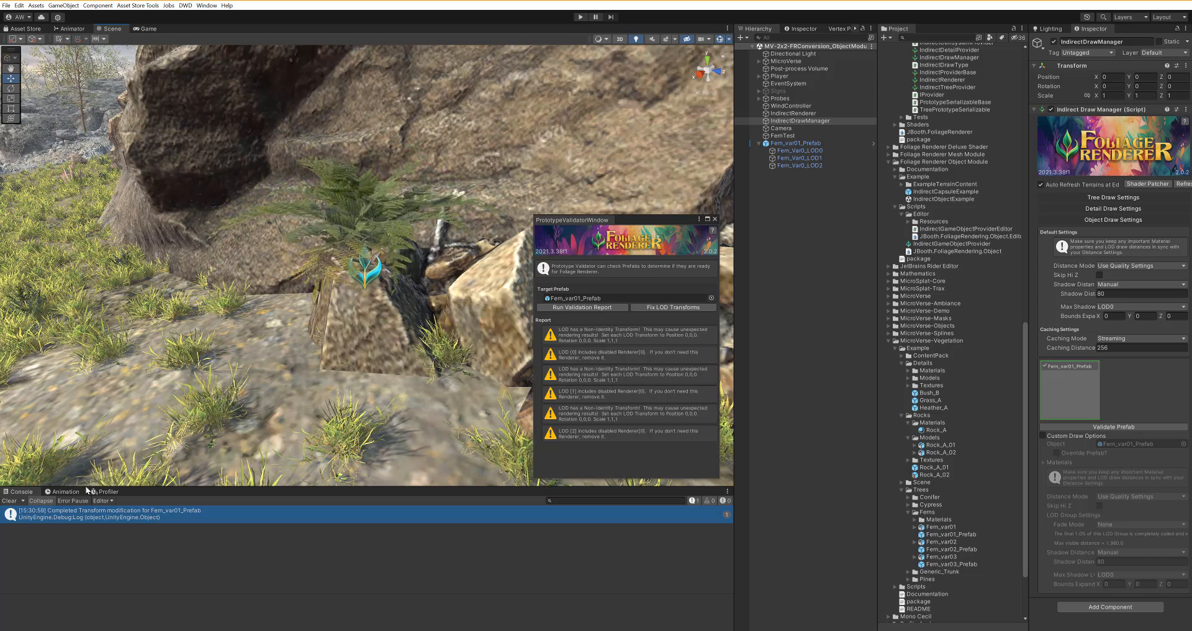
click(941, 527)
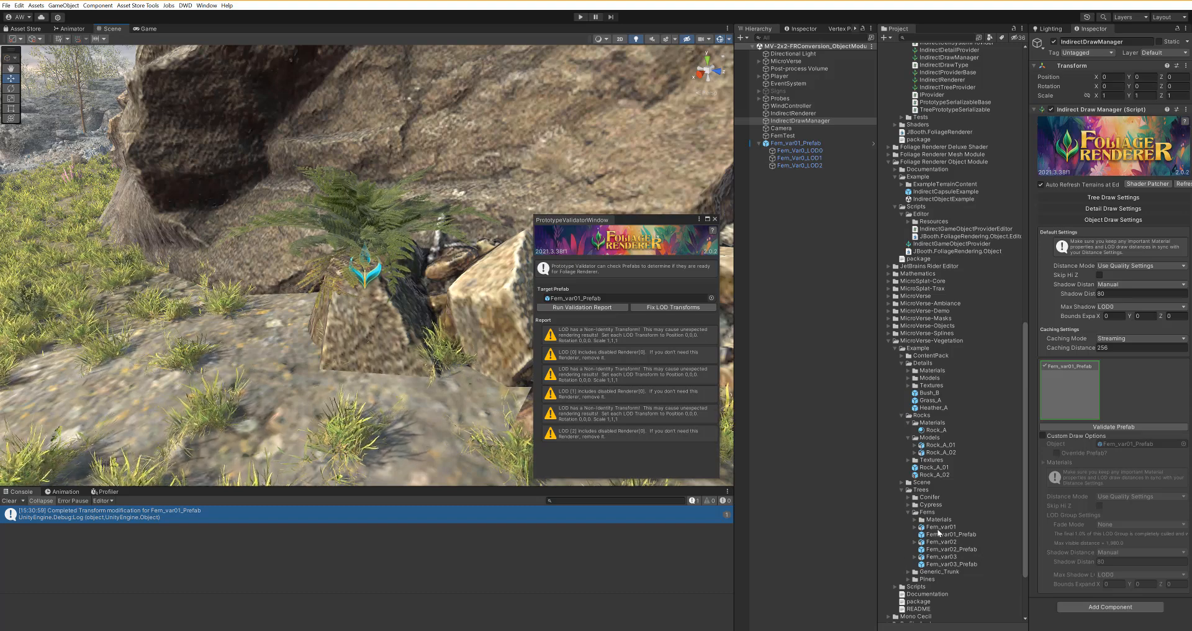
click(949, 535)
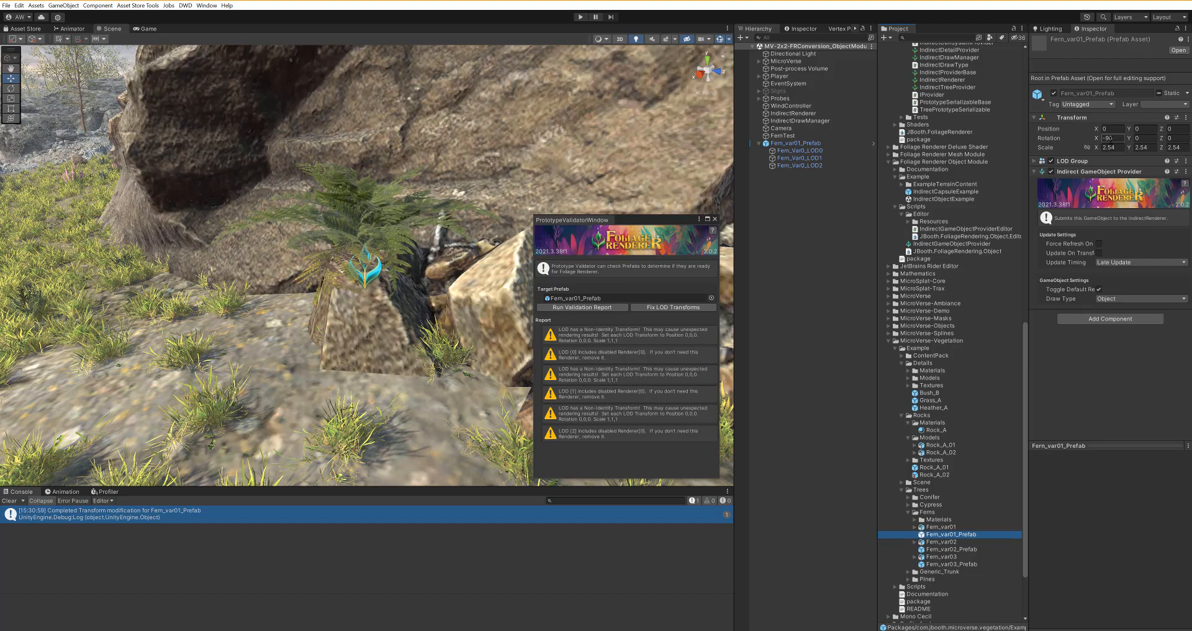
Step: Inspect Fern_var01's Model import settings: Scale Factor 1 with Convert Units enabled
click(938, 526)
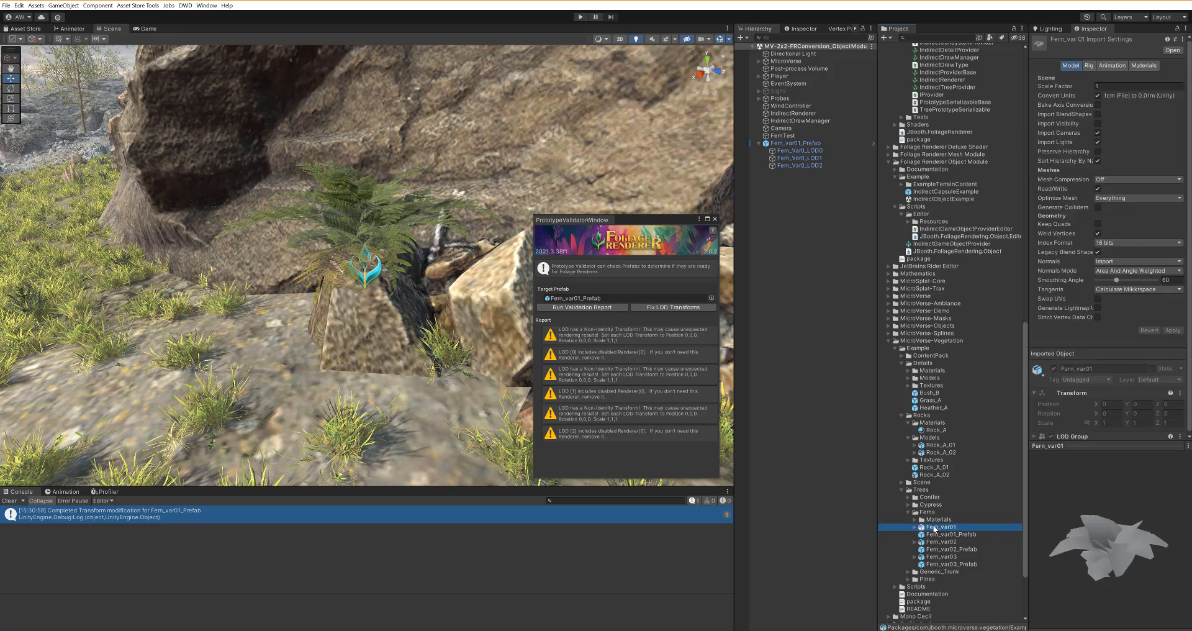
click(1139, 87)
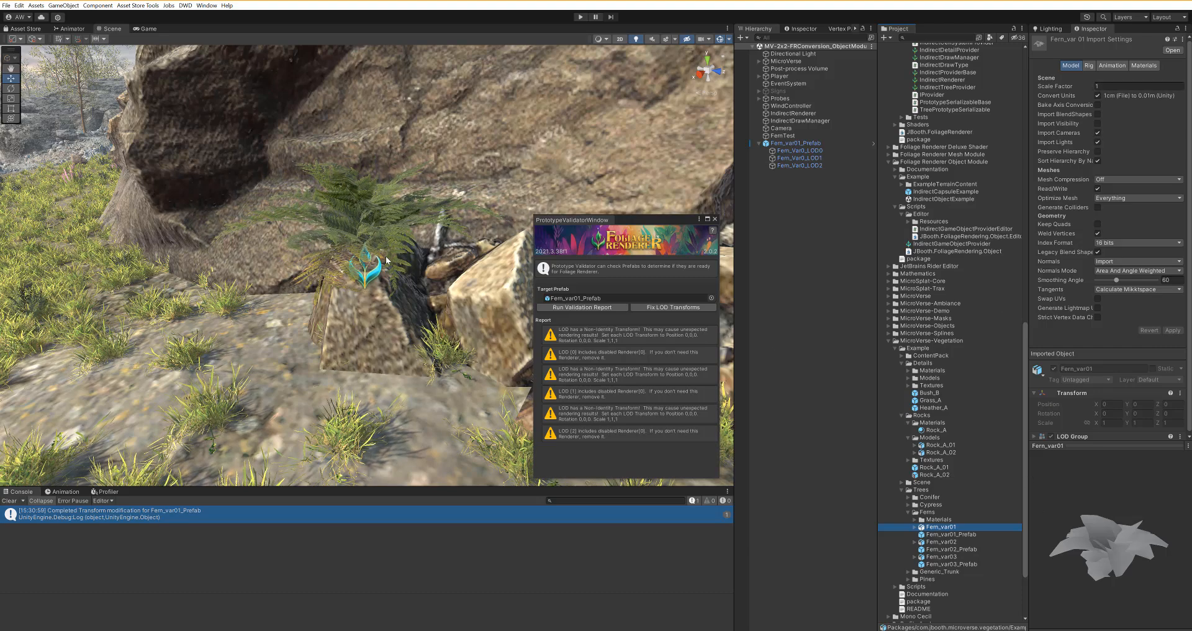
scroll(385, 258, down, 3)
scroll(386, 259, down, 2)
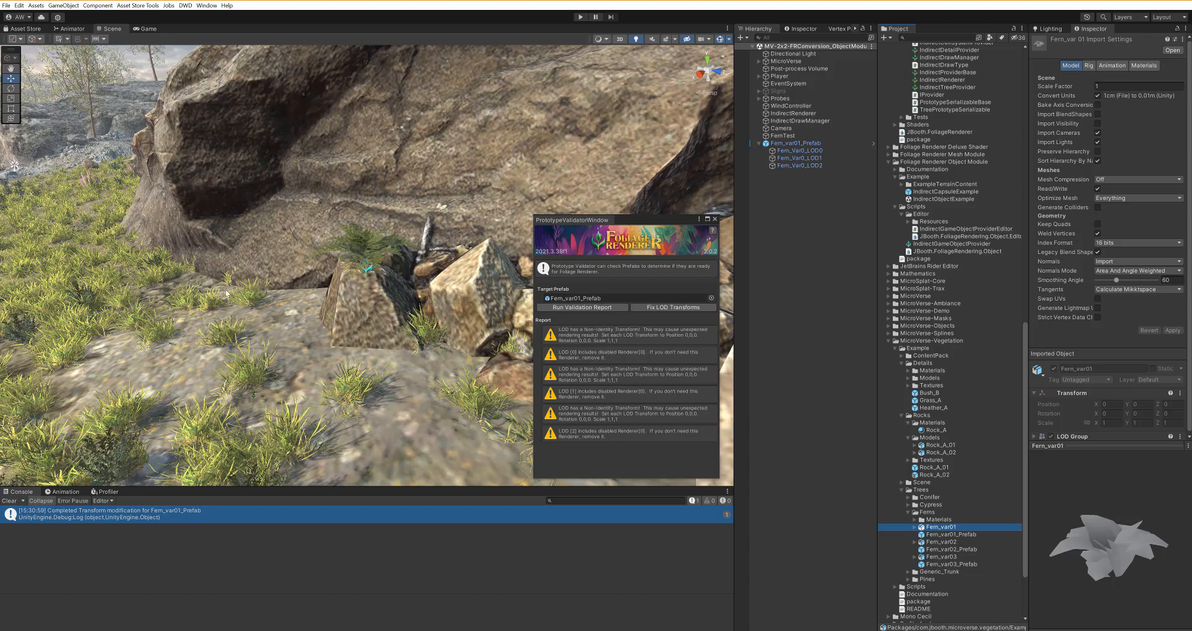
scroll(385, 251, up, 4)
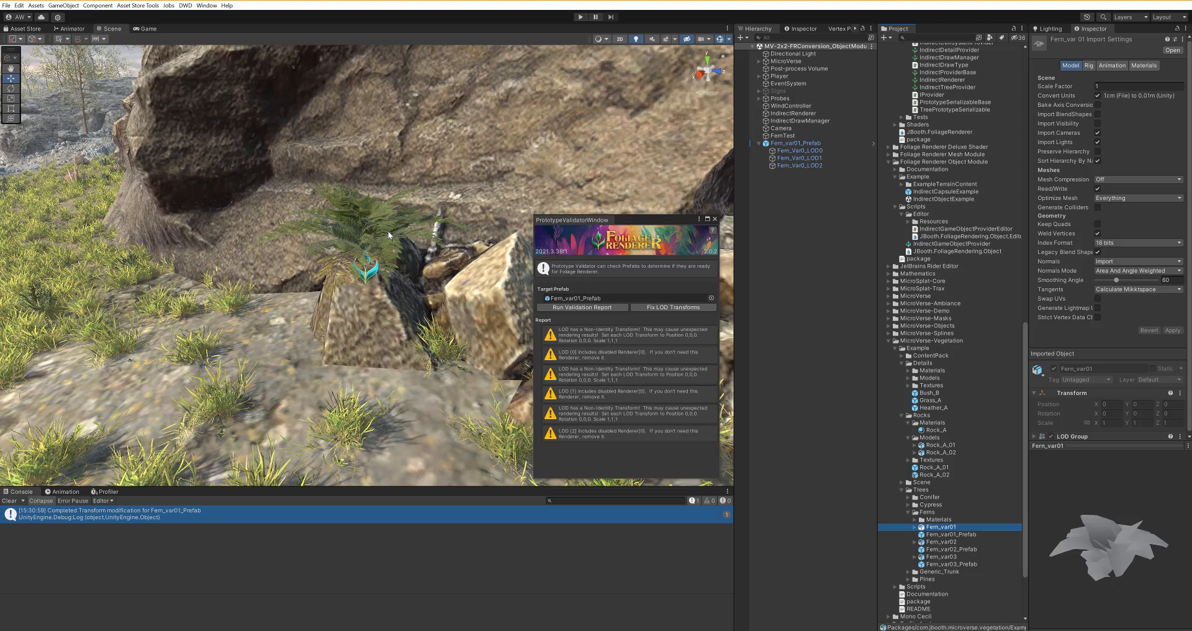
middle_drag(387, 230, 365, 275)
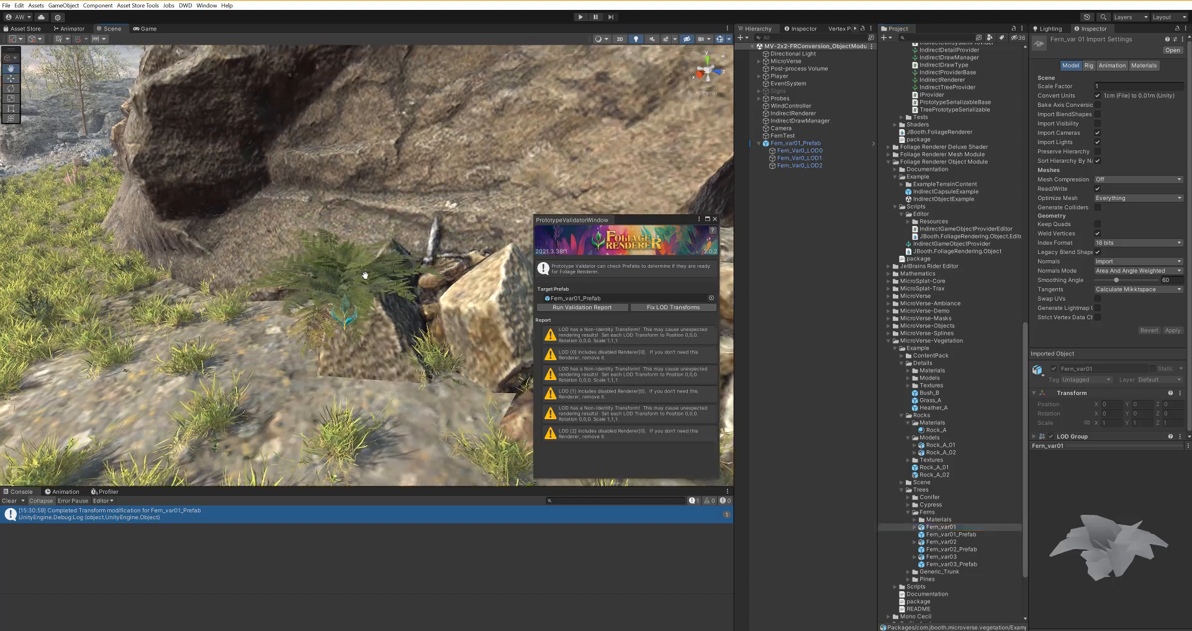
scroll(365, 275, up, 5)
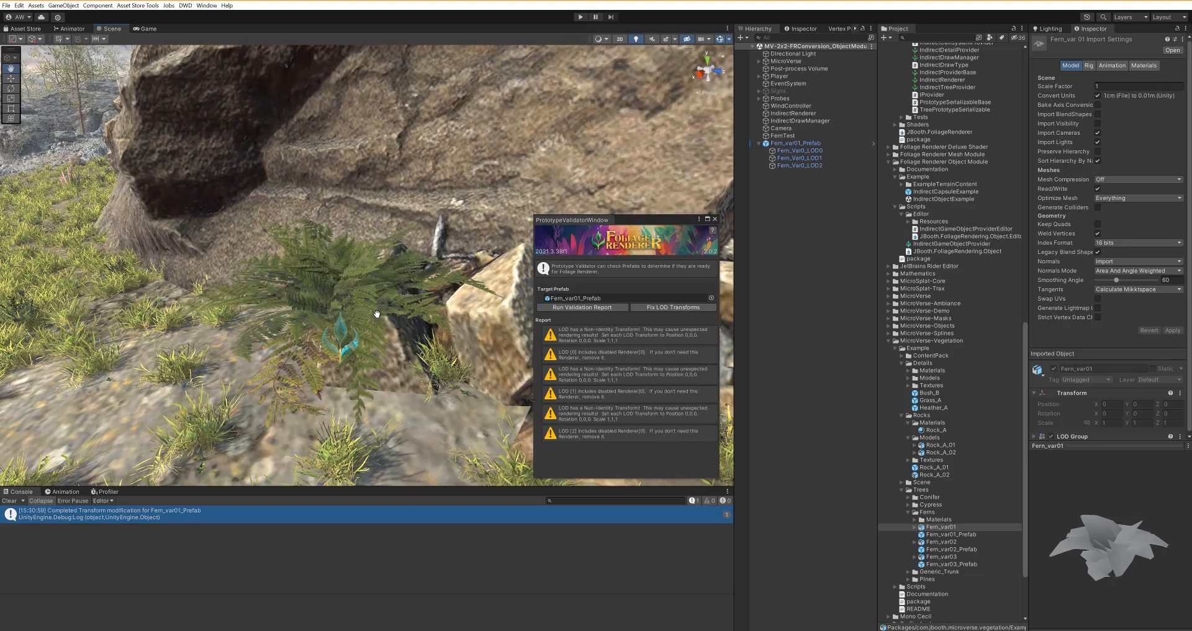
scroll(376, 314, down, 5)
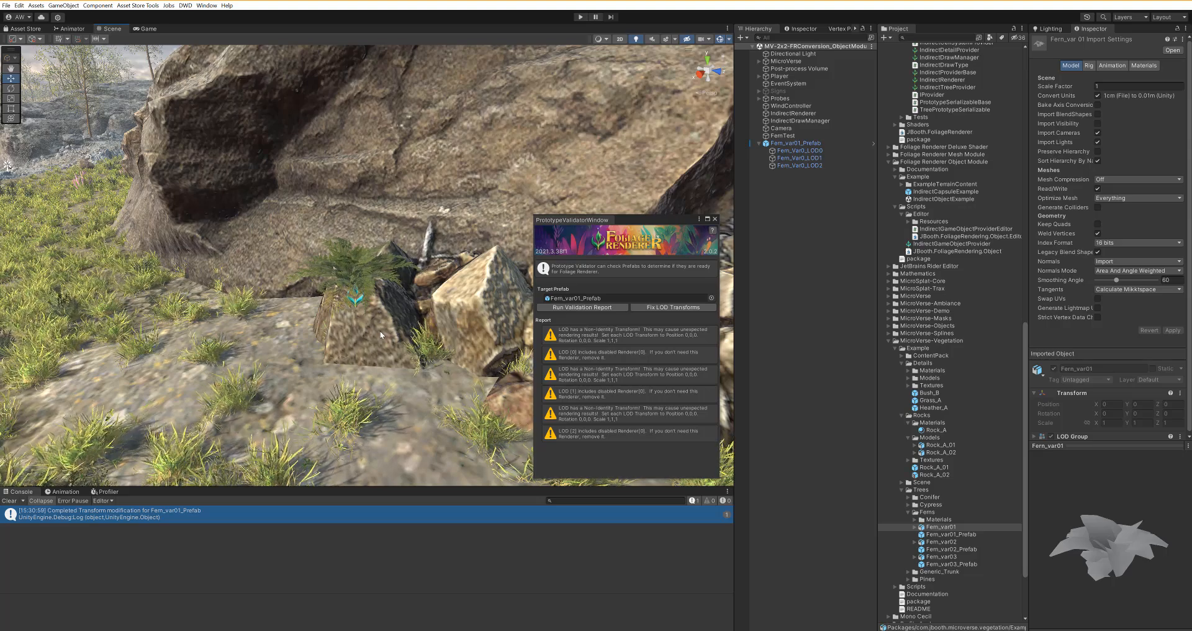
scroll(378, 330, up, 3)
scroll(384, 340, down, 4)
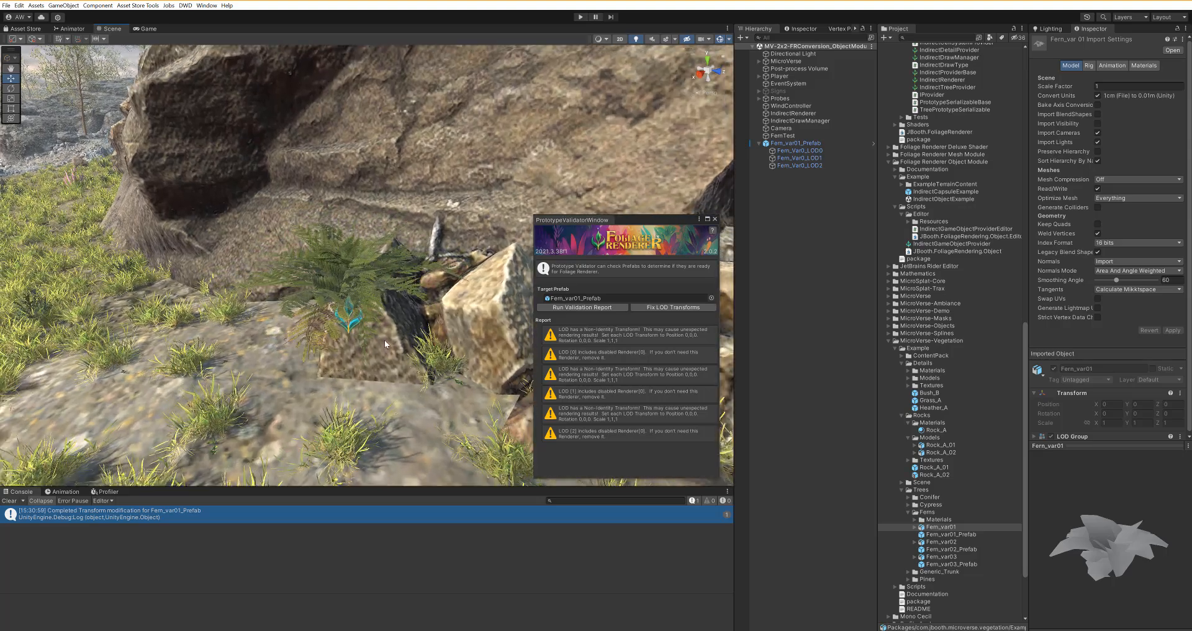
scroll(387, 352, down, 2)
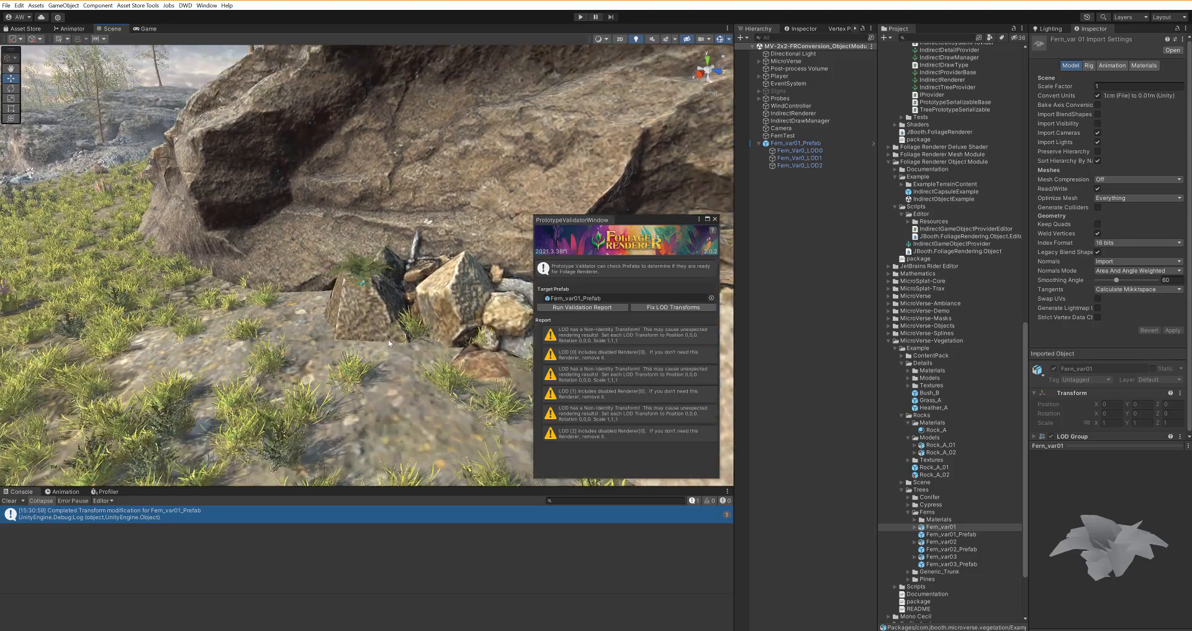
scroll(342, 280, up, 5)
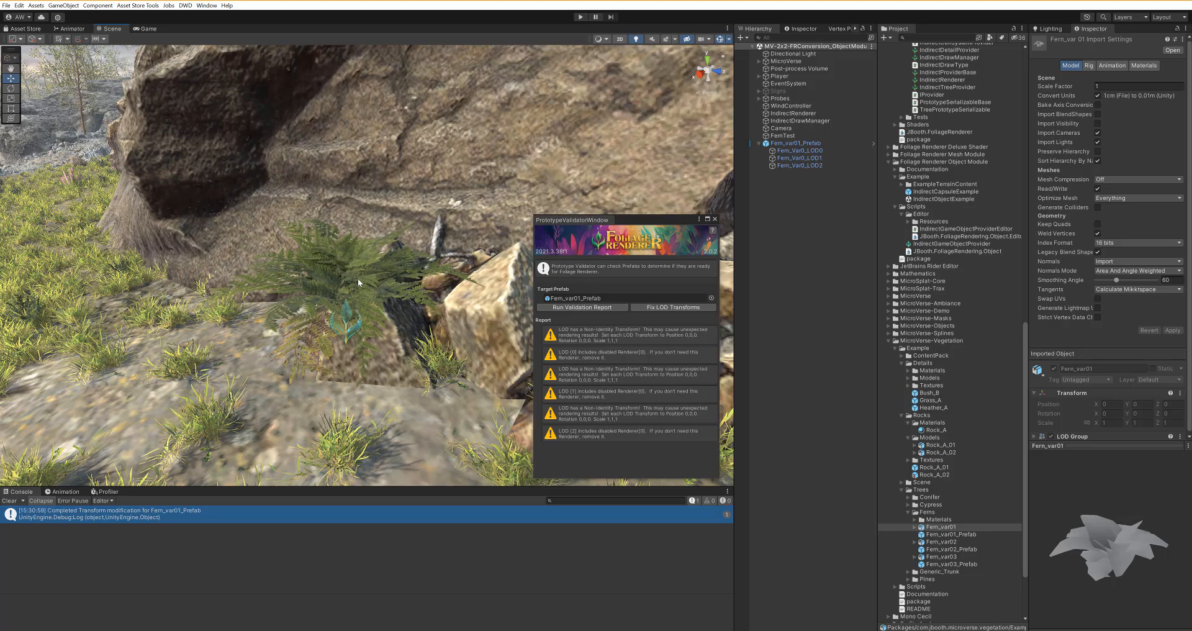
scroll(368, 277, down, 3)
scroll(374, 325, down, 2)
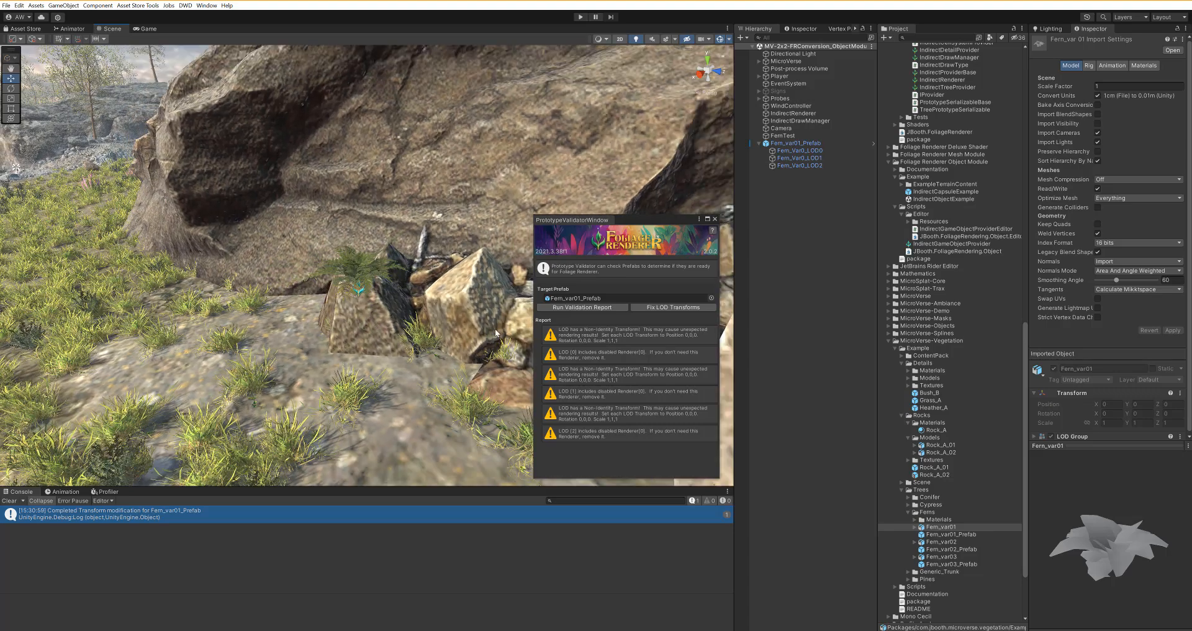